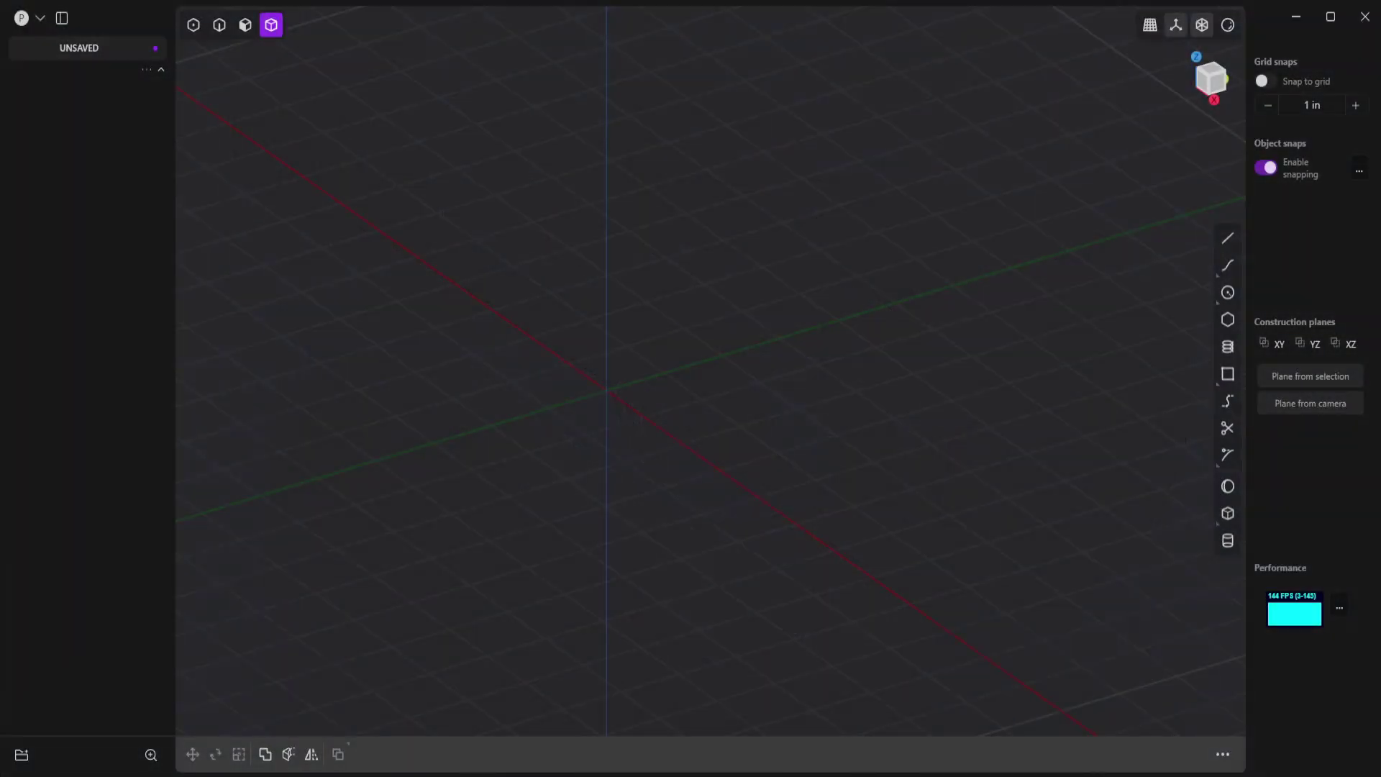
# Place the d-rings-welded-steel reference image on the ground plane and scale it down to about 0.49 in X and Y
pyautogui.moveTo(0, 389); pyautogui.dragTo(931, 258)
pyautogui.moveTo(892, 386); pyautogui.dragTo(603, 421)
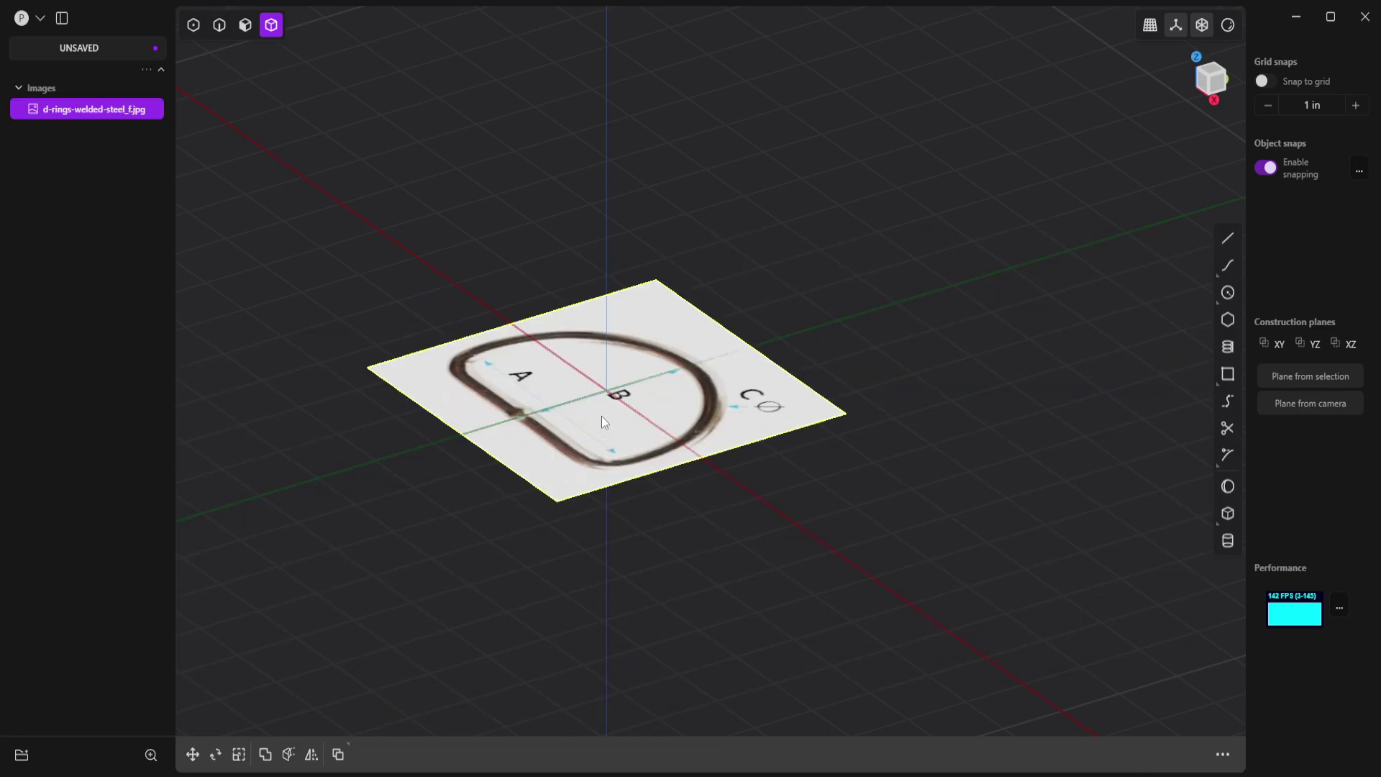
pyautogui.moveTo(630, 415); pyautogui.dragTo(786, 471, button='middle')
pyautogui.click(238, 754)
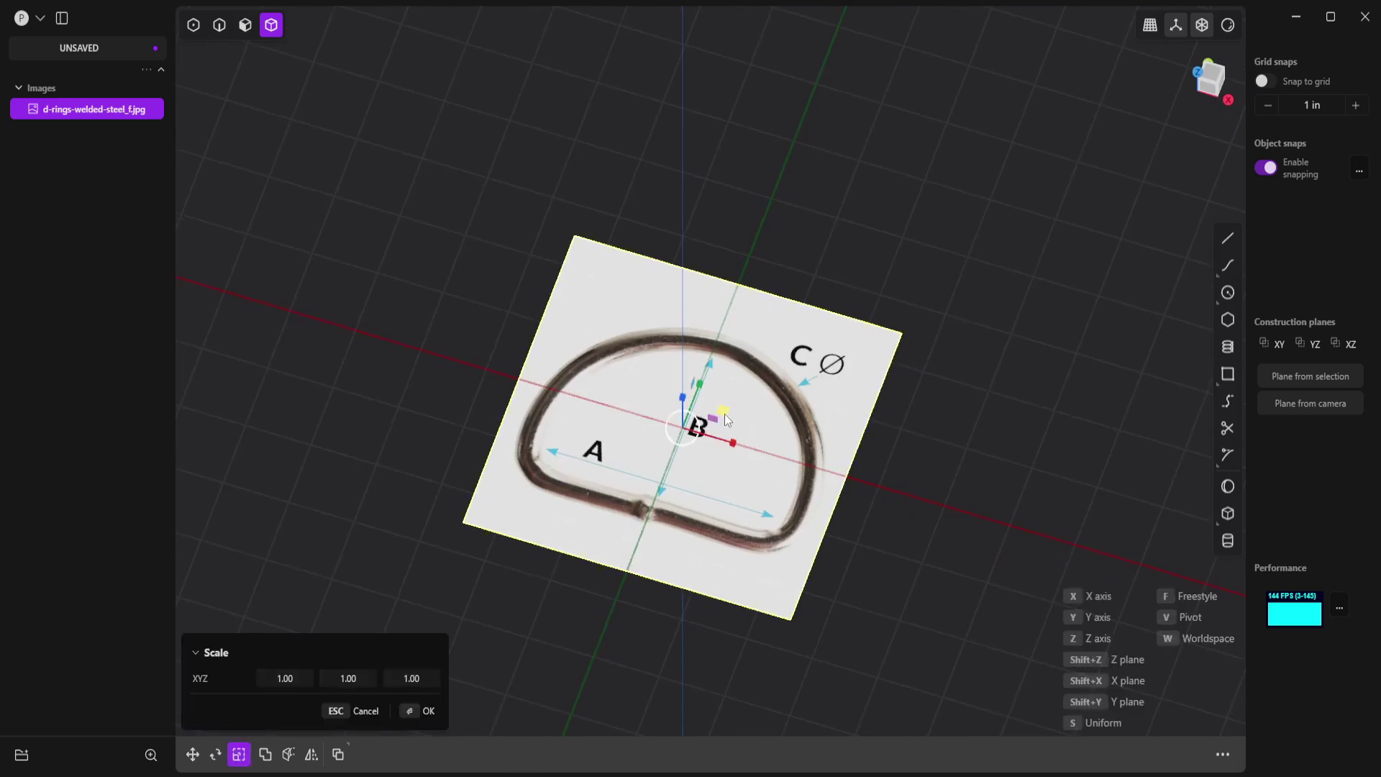
pyautogui.moveTo(752, 440); pyautogui.dragTo(703, 433)
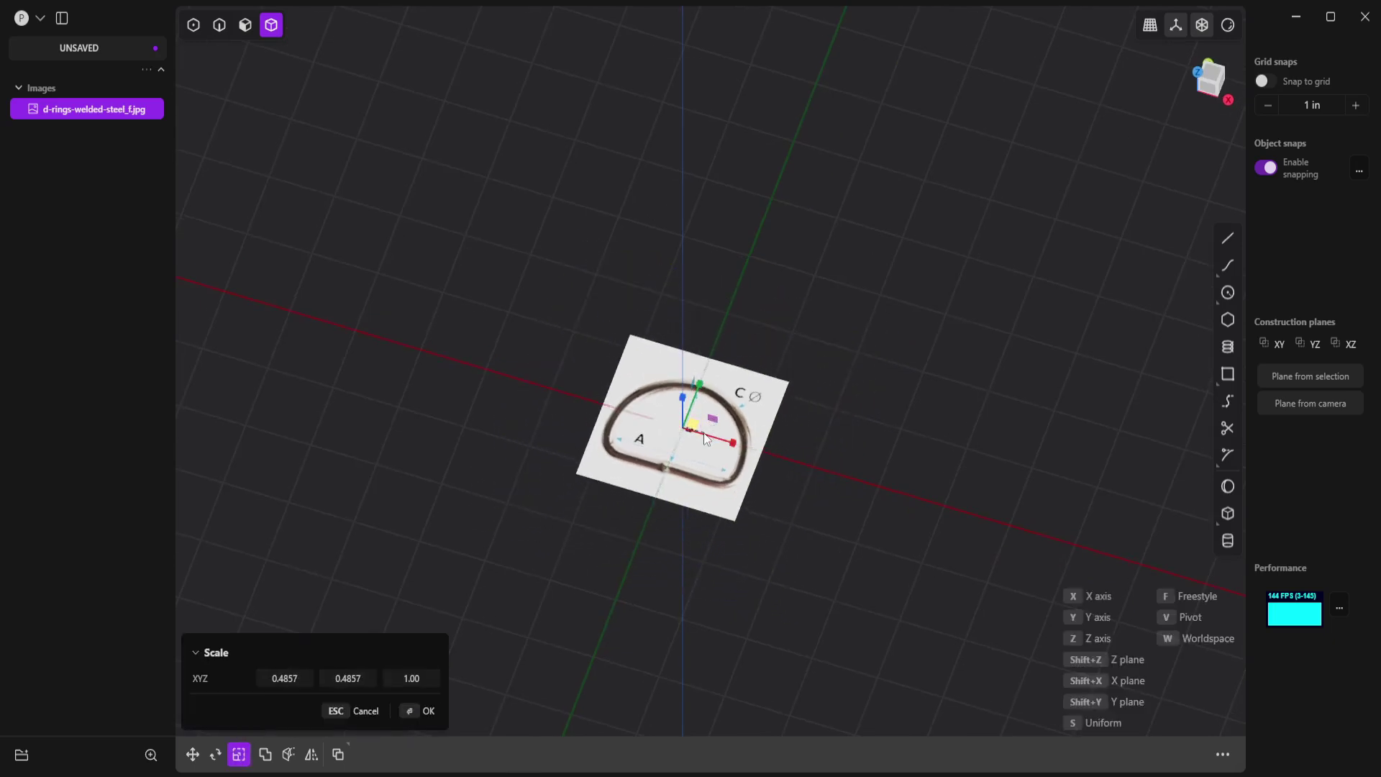
pyautogui.moveTo(723, 504); pyautogui.dragTo(688, 541, button='middle')
pyautogui.press('Return')
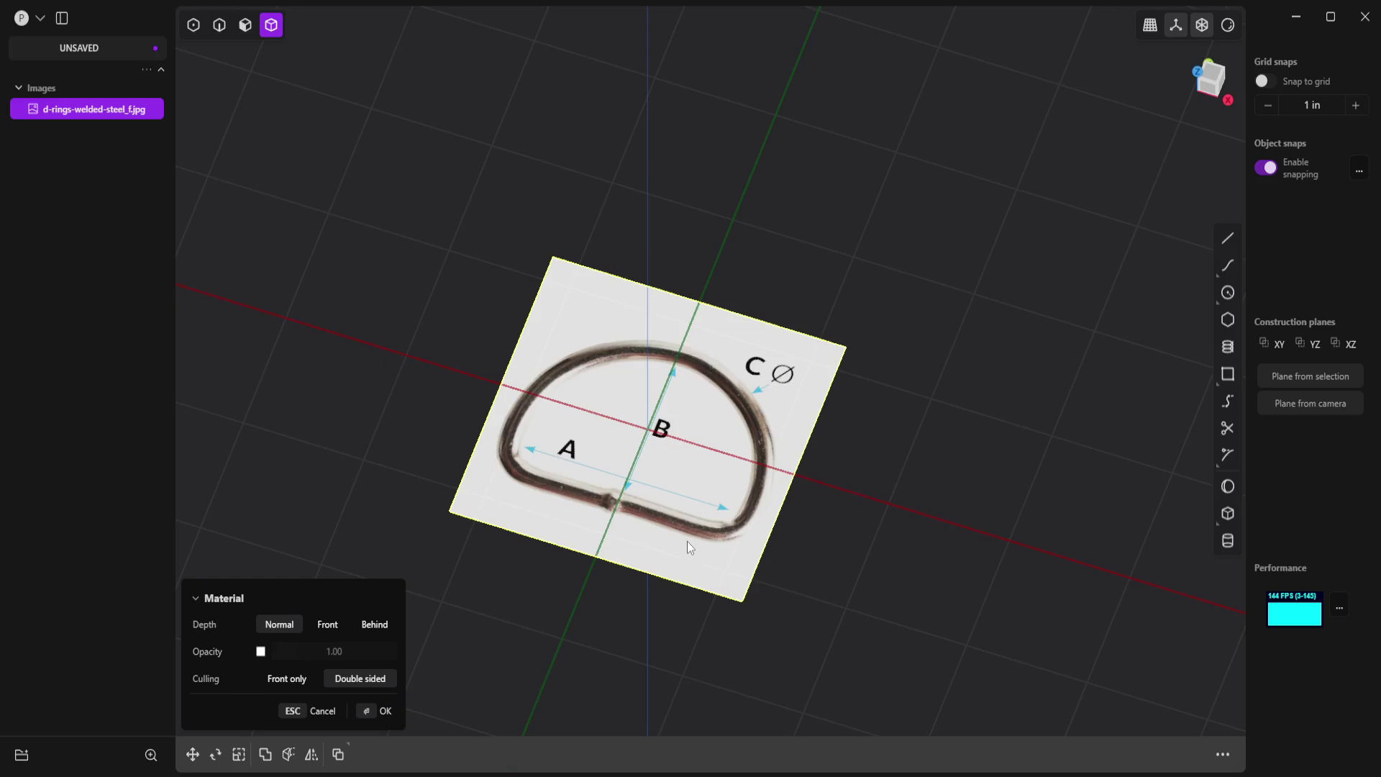
# Make the reference image semi-transparent with an opacity of 0.50 and lock it against selection
pyautogui.click(261, 652)
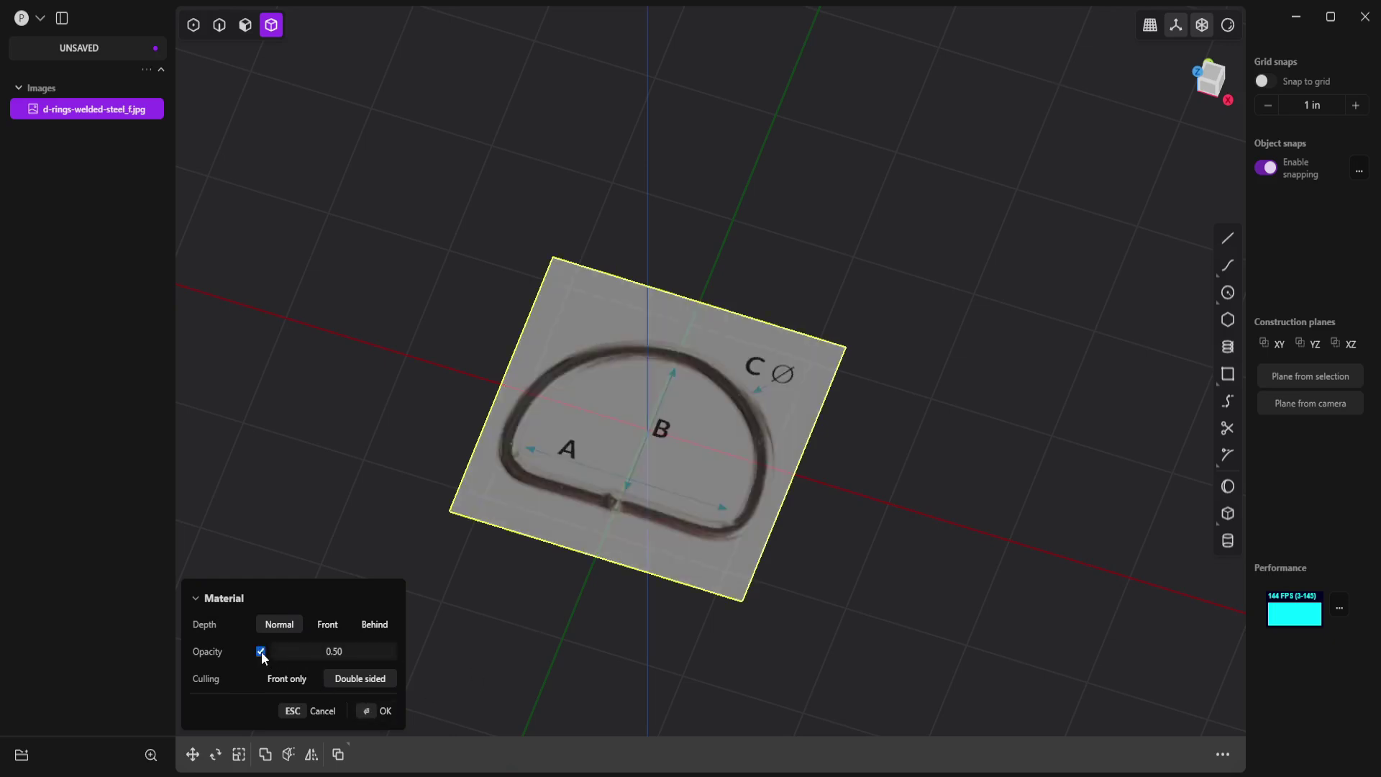
pyautogui.press('Return')
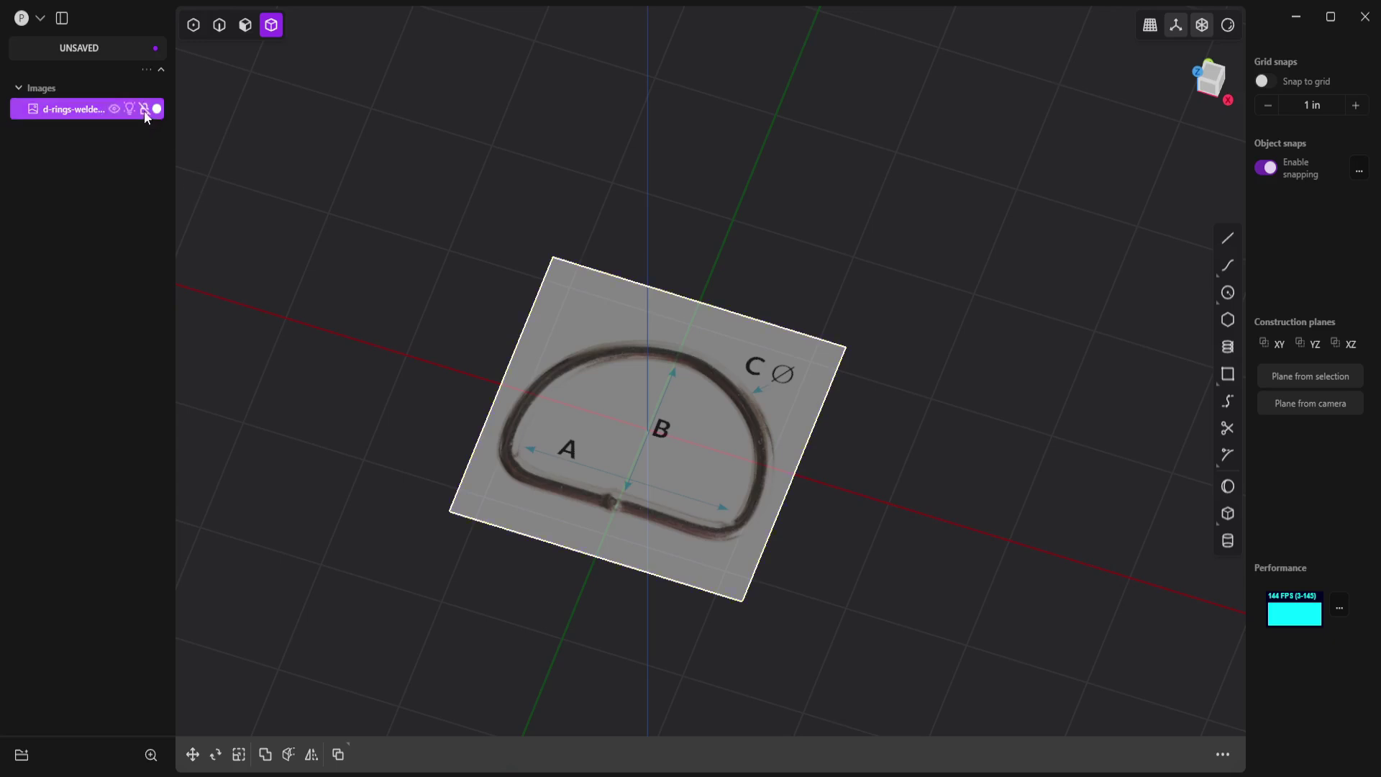
pyautogui.click(144, 111)
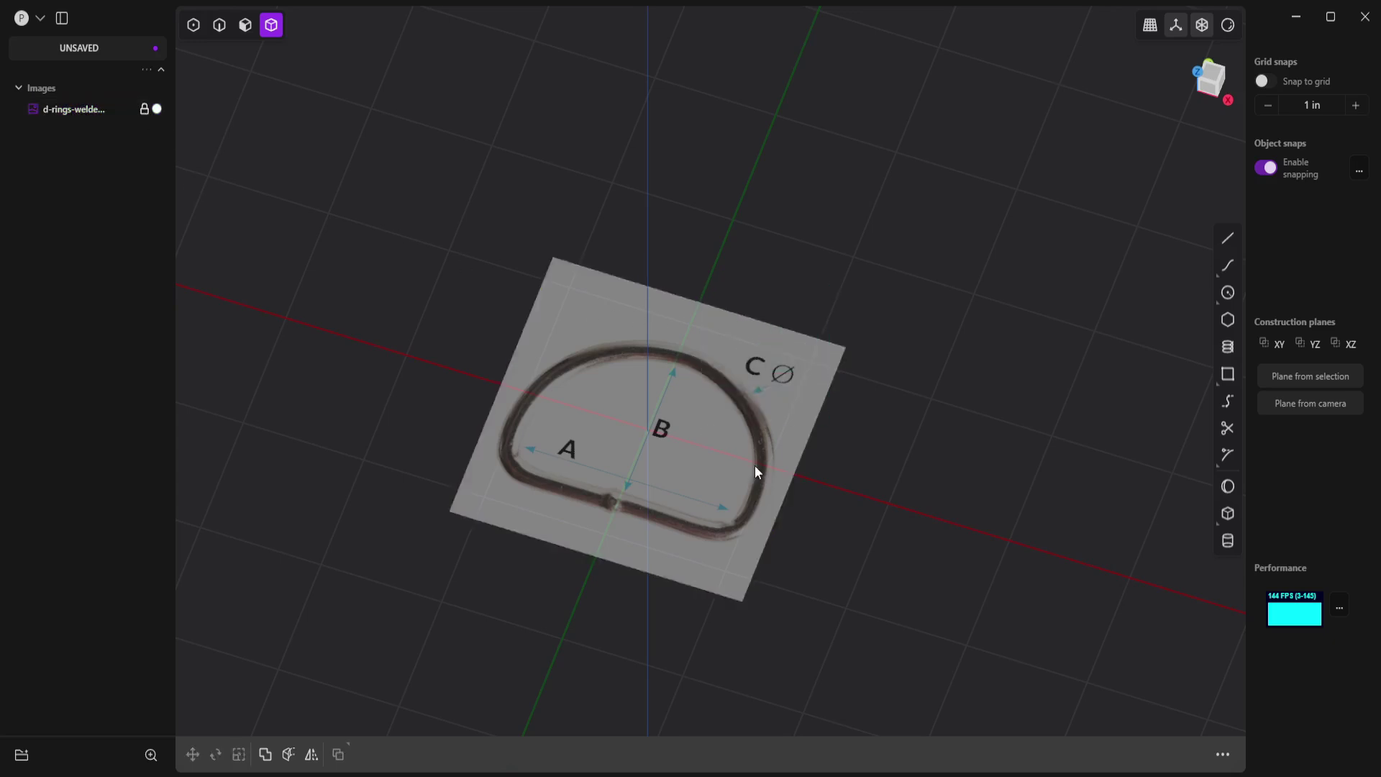
# In top view, draw a rectangle centred on the origin, about 1.95 by 1.40 in, over the D-ring in the image
pyautogui.moveTo(755, 472); pyautogui.dragTo(826, 519, button='middle')
pyautogui.press('7')
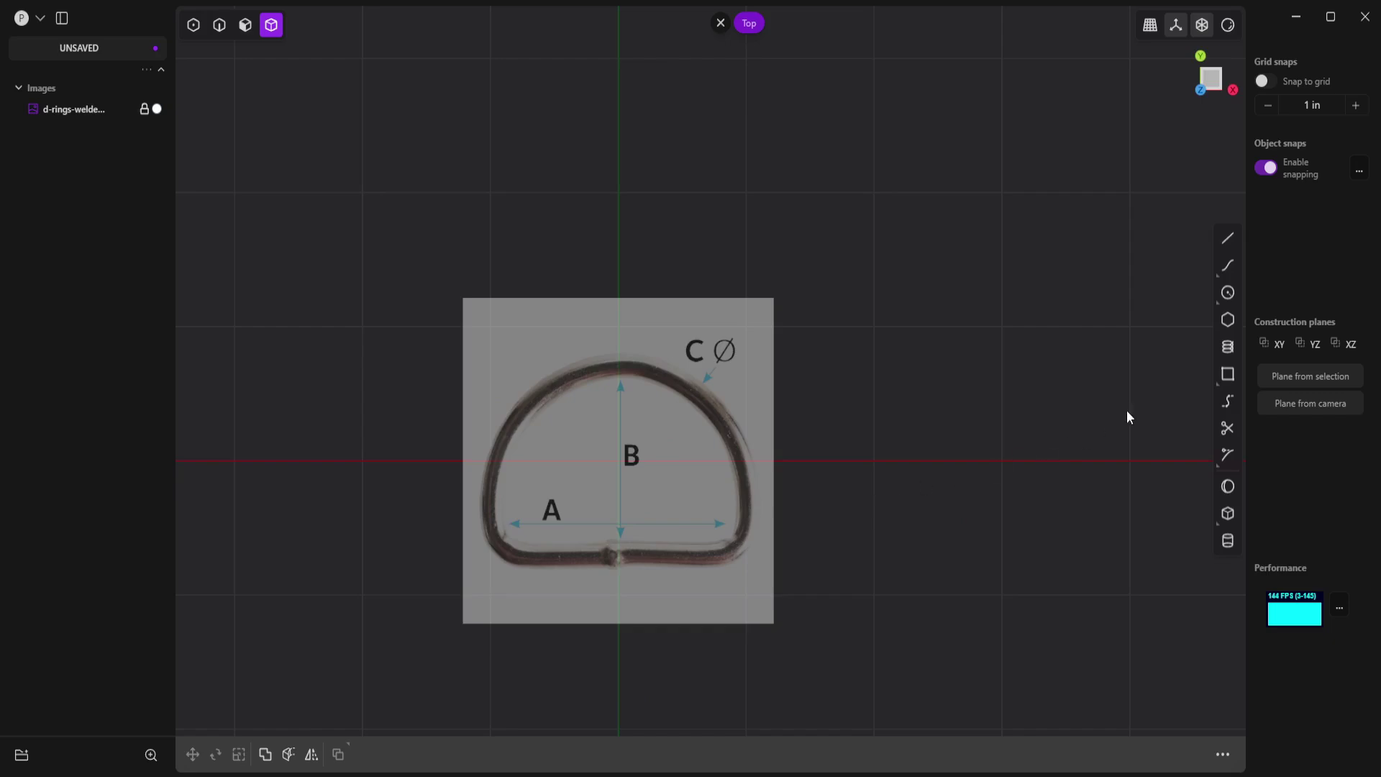
pyautogui.click(1234, 379)
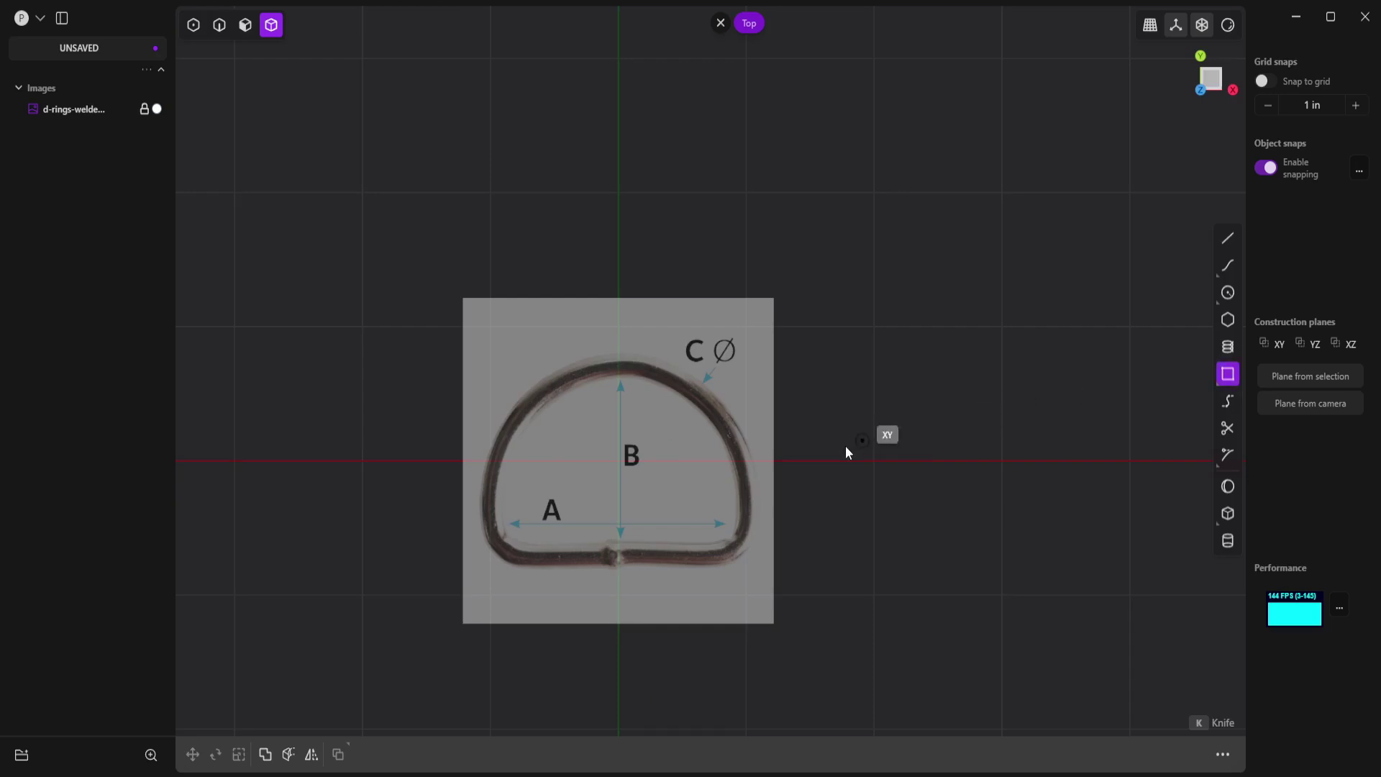
pyautogui.scroll(4, 712, 502)
pyautogui.scroll(1, 655, 531)
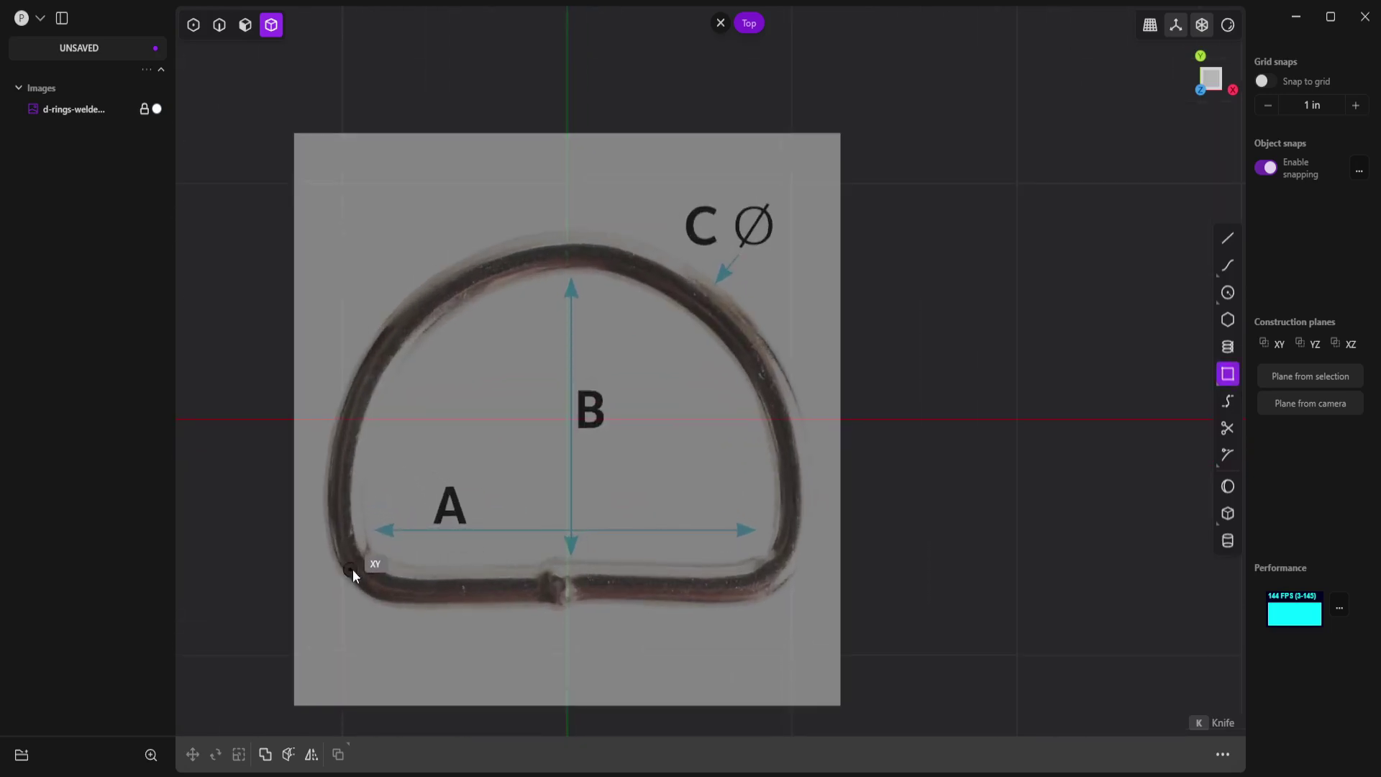
pyautogui.click(567, 419)
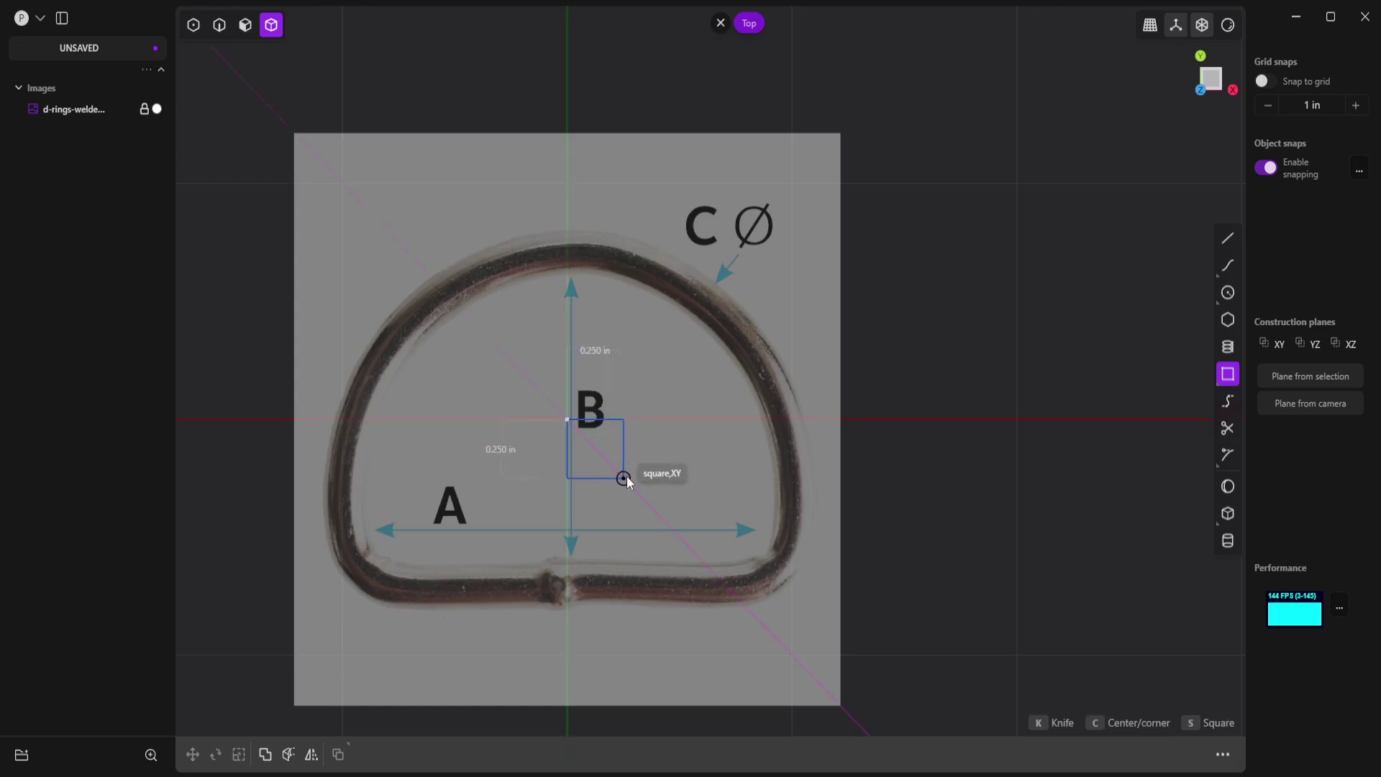
pyautogui.press('c')
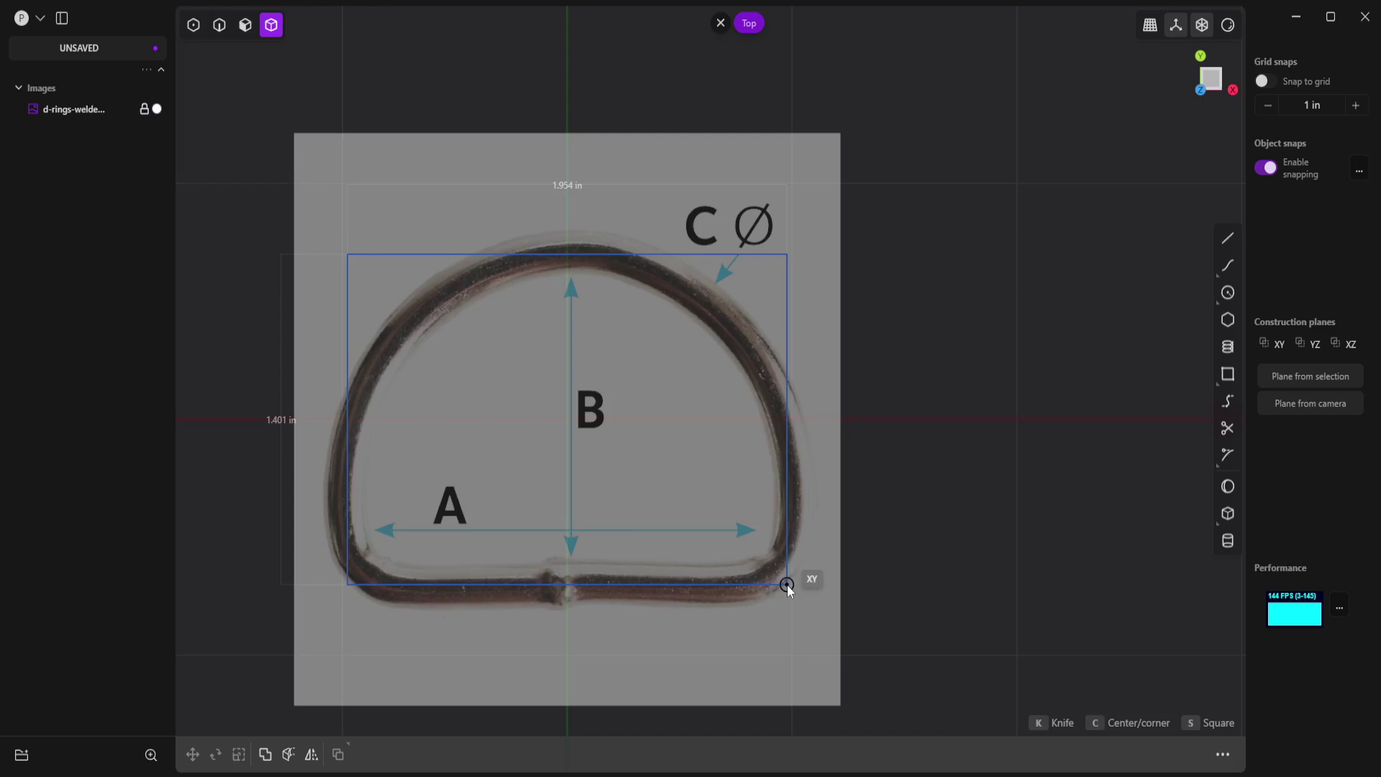
pyautogui.click(787, 585)
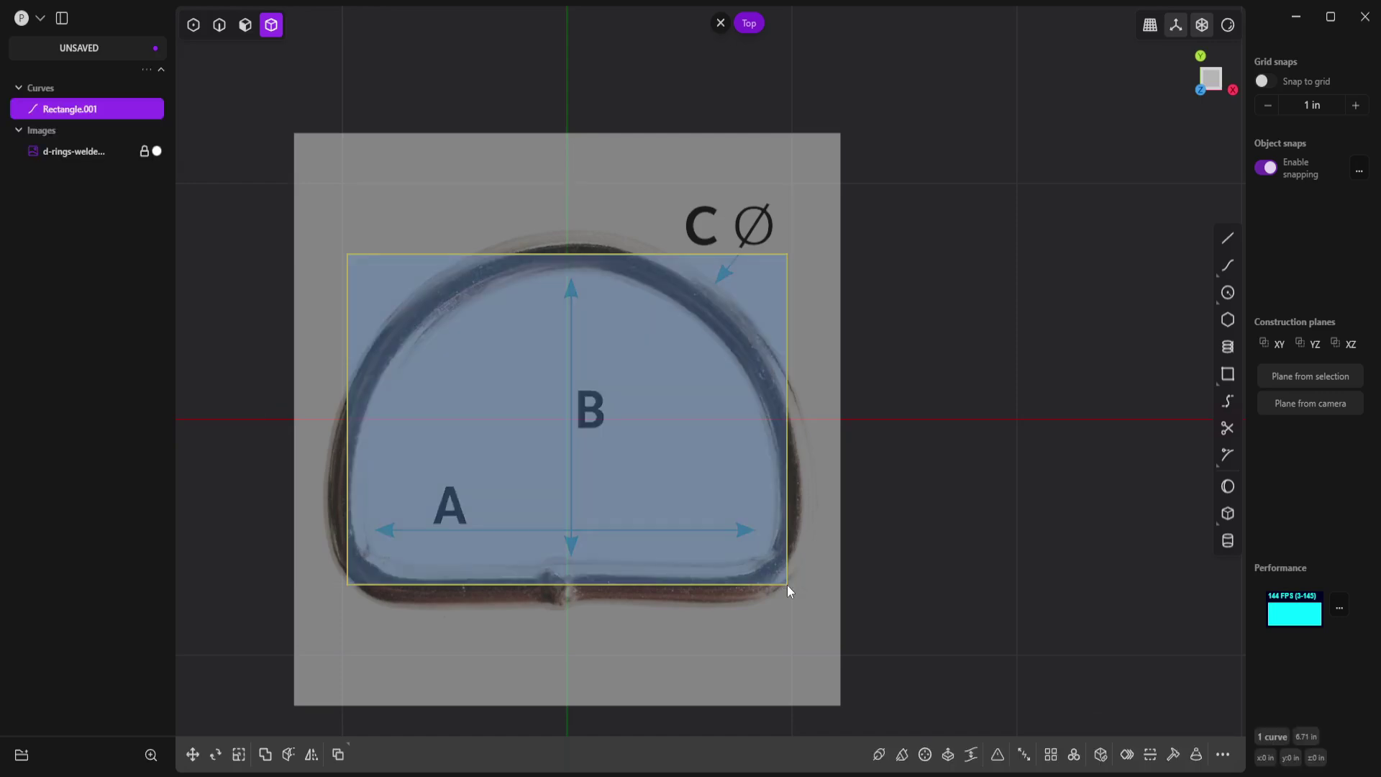
# Fillet the rectangle's two upper corners by about 0.963 in to follow the ring's arch
pyautogui.click(194, 26)
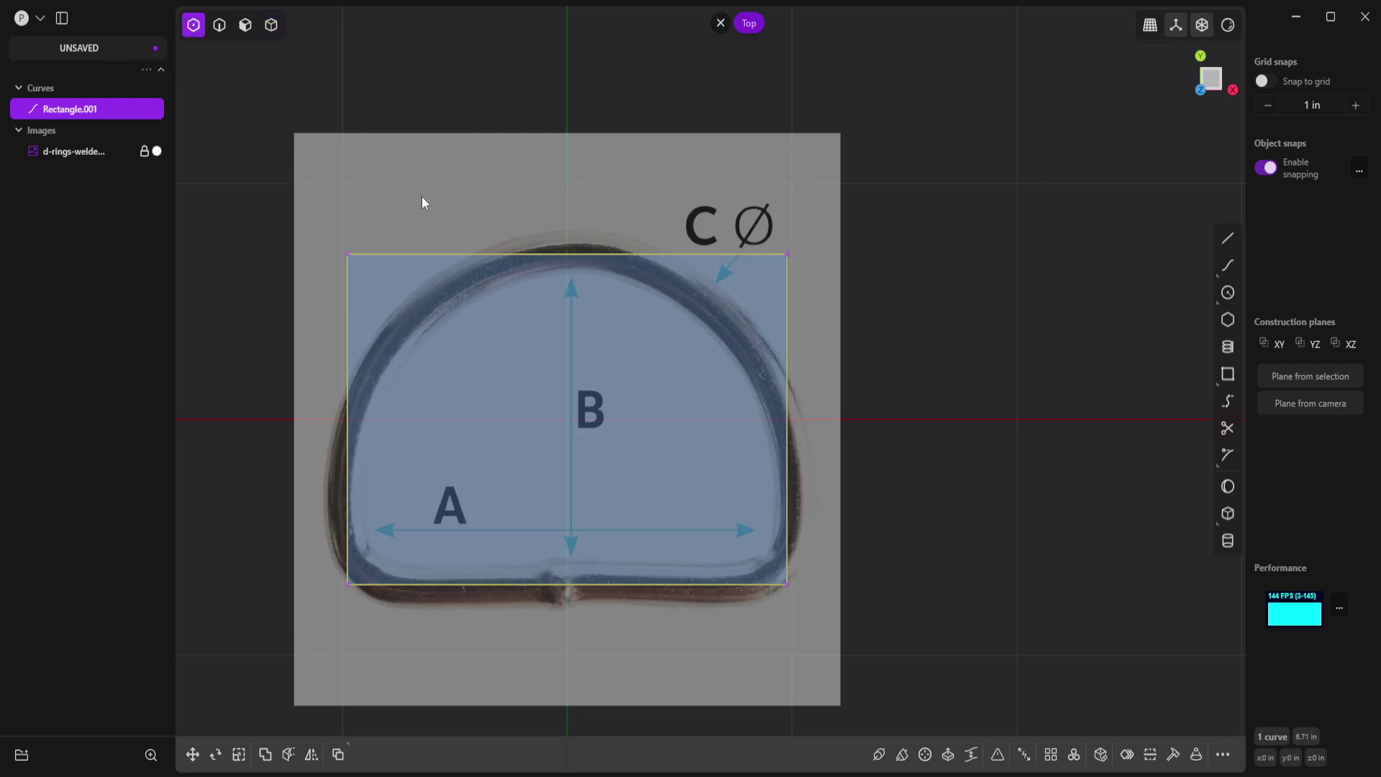
pyautogui.click(336, 275)
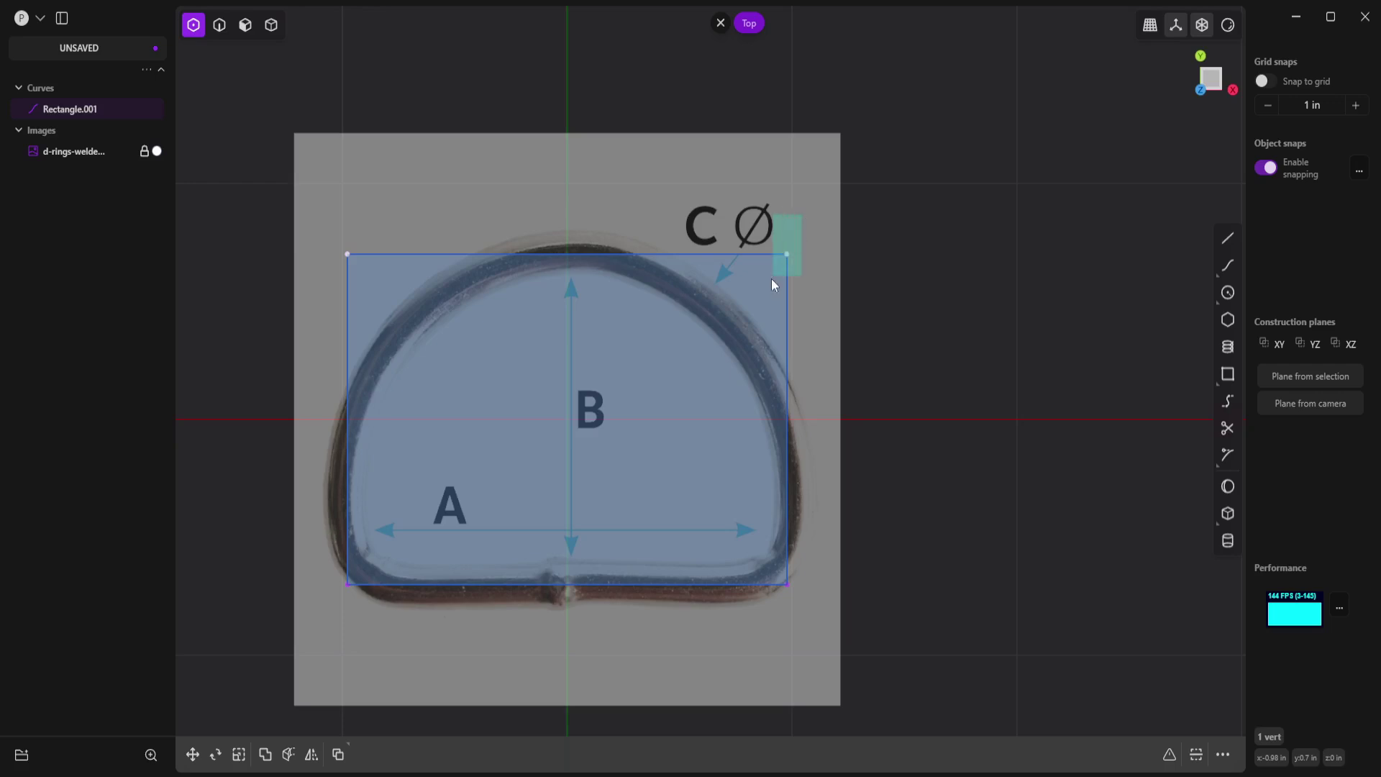
pyautogui.keyDown('shift'); pyautogui.click(787, 254); pyautogui.keyUp('shift')
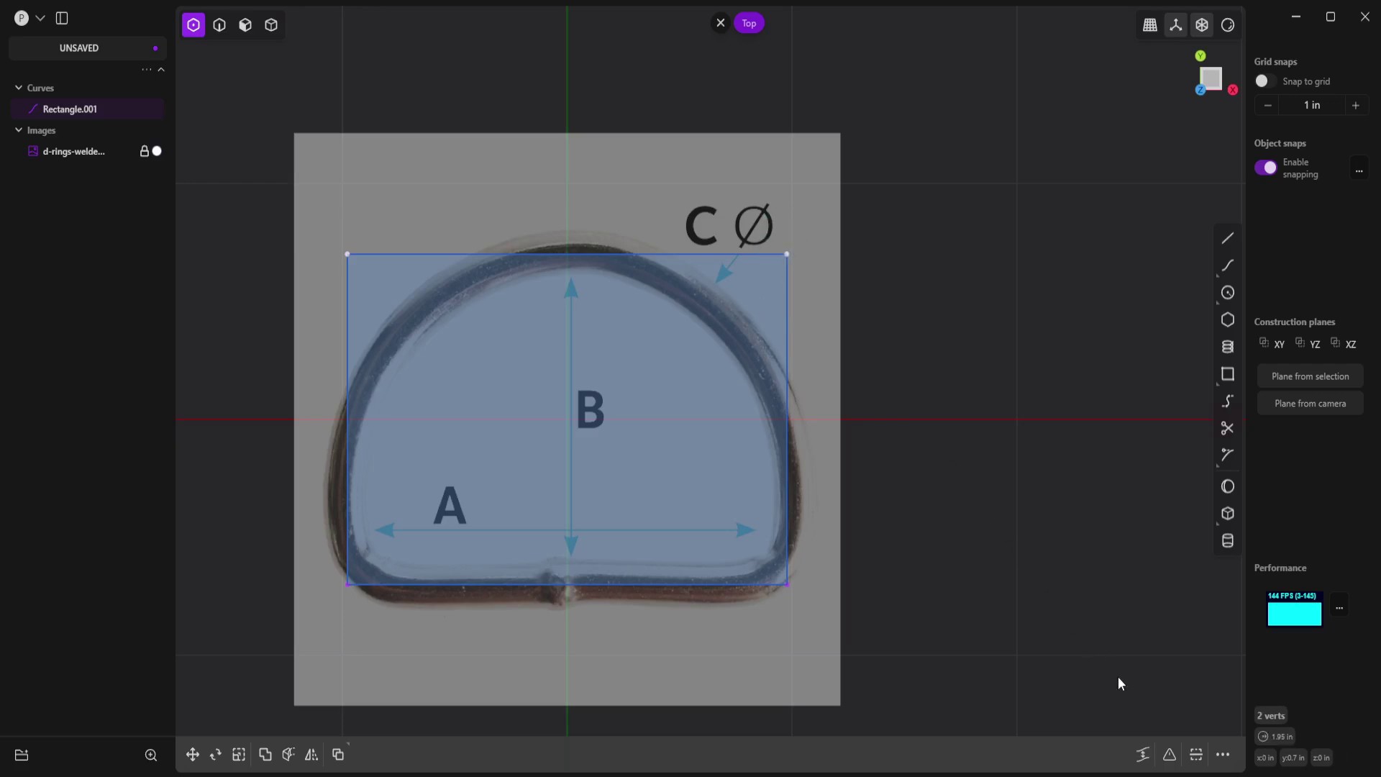
pyautogui.click(1170, 755)
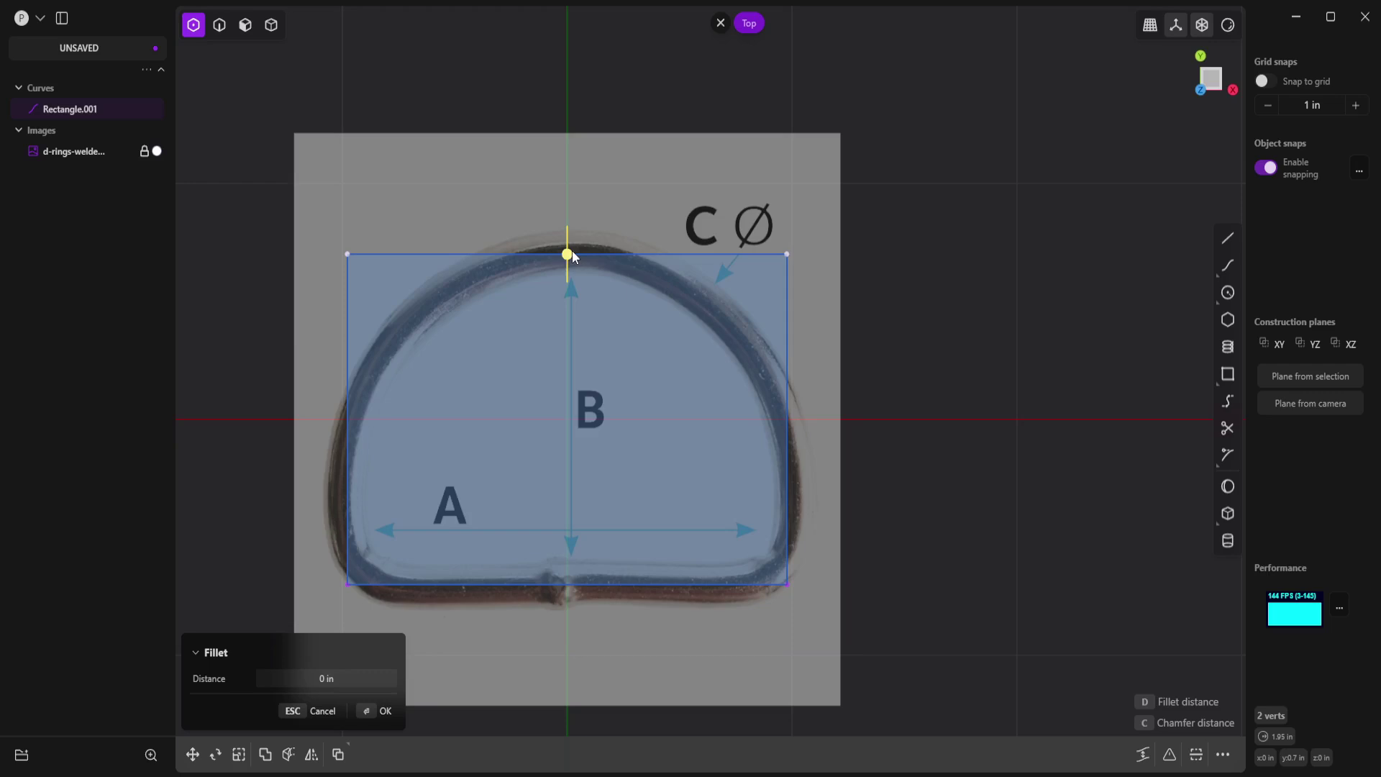
pyautogui.moveTo(573, 256); pyautogui.dragTo(935, 35)
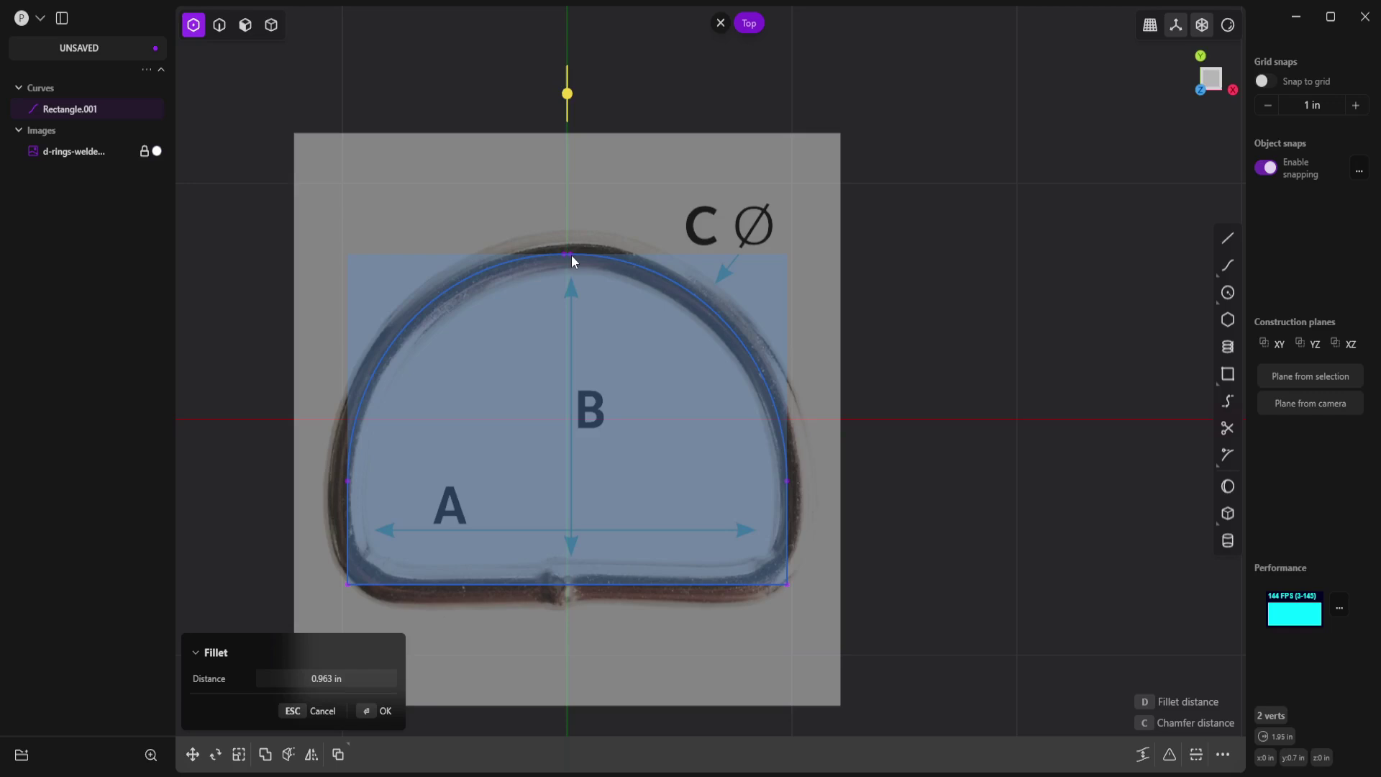
pyautogui.click(477, 423)
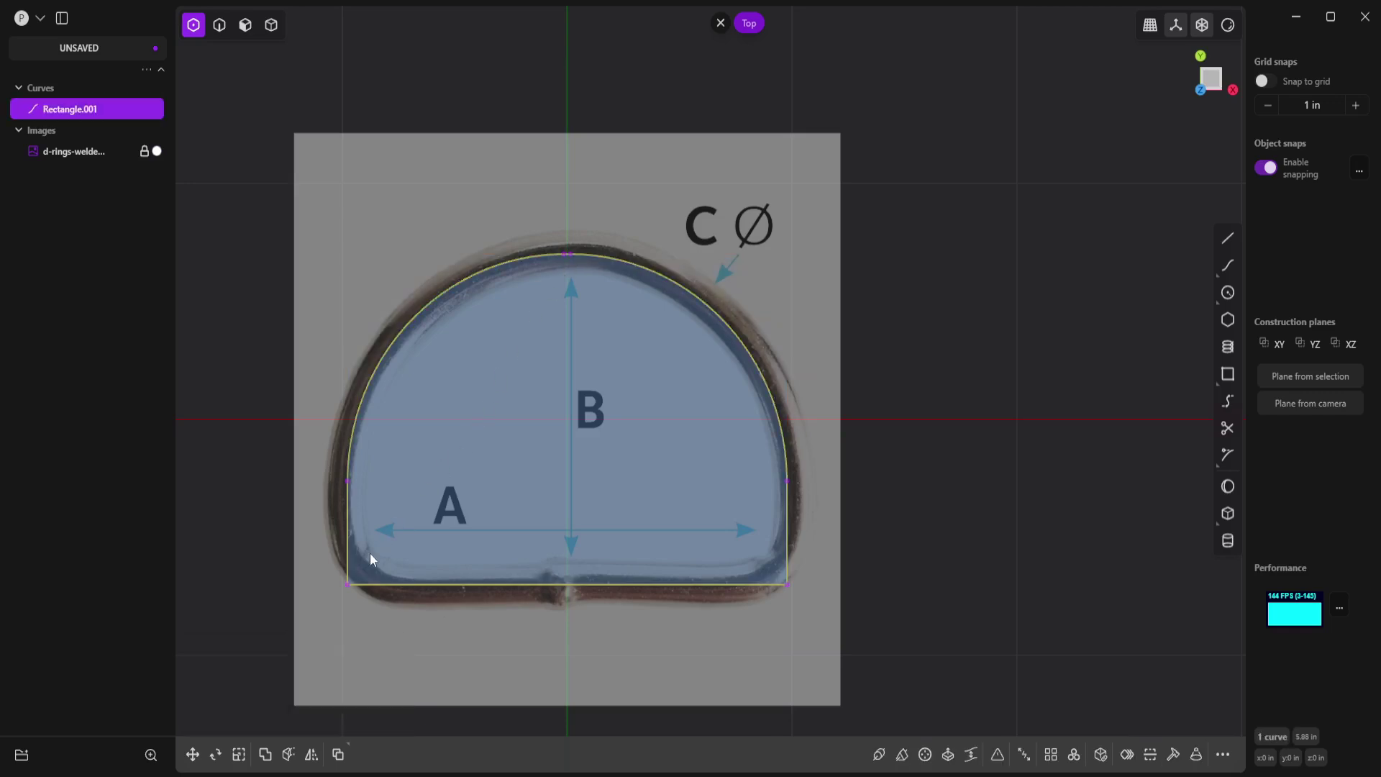
# Fillet the outline's two lower corners by about 0.253 in to match the ring in the image
pyautogui.moveTo(312, 616); pyautogui.dragTo(311, 616)
pyautogui.keyDown('shift'); pyautogui.moveTo(814, 564); pyautogui.dragTo(751, 616); pyautogui.keyUp('shift')
pyautogui.press('b')
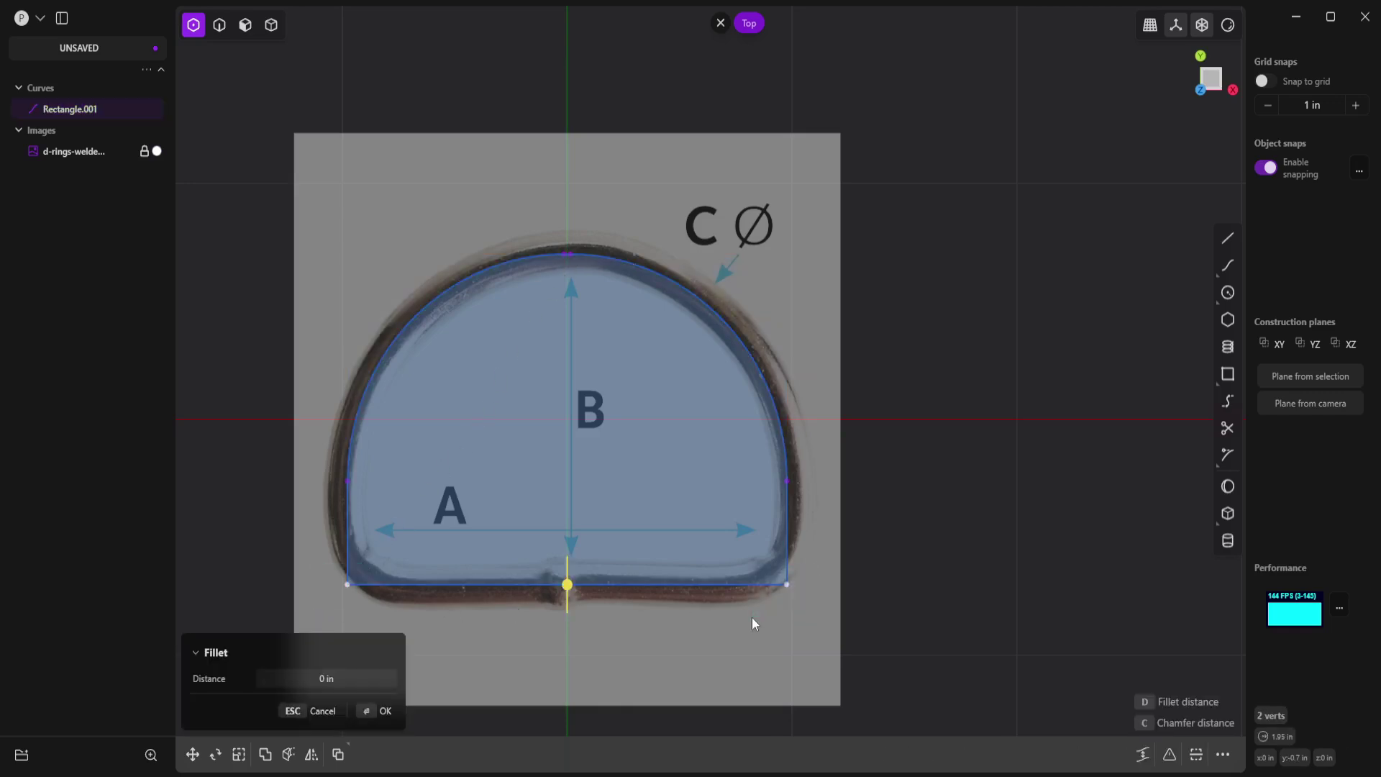
pyautogui.moveTo(575, 591); pyautogui.dragTo(479, 648)
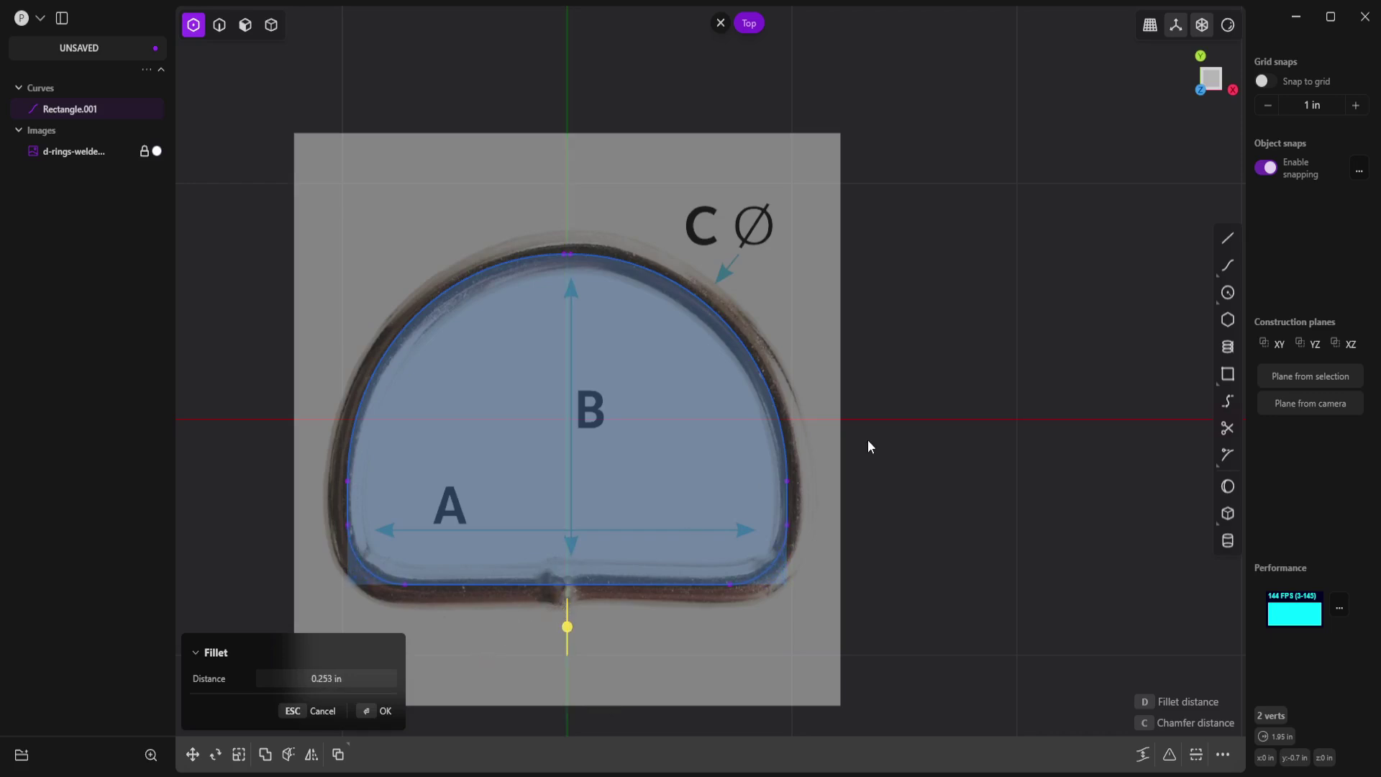
pyautogui.press('Return')
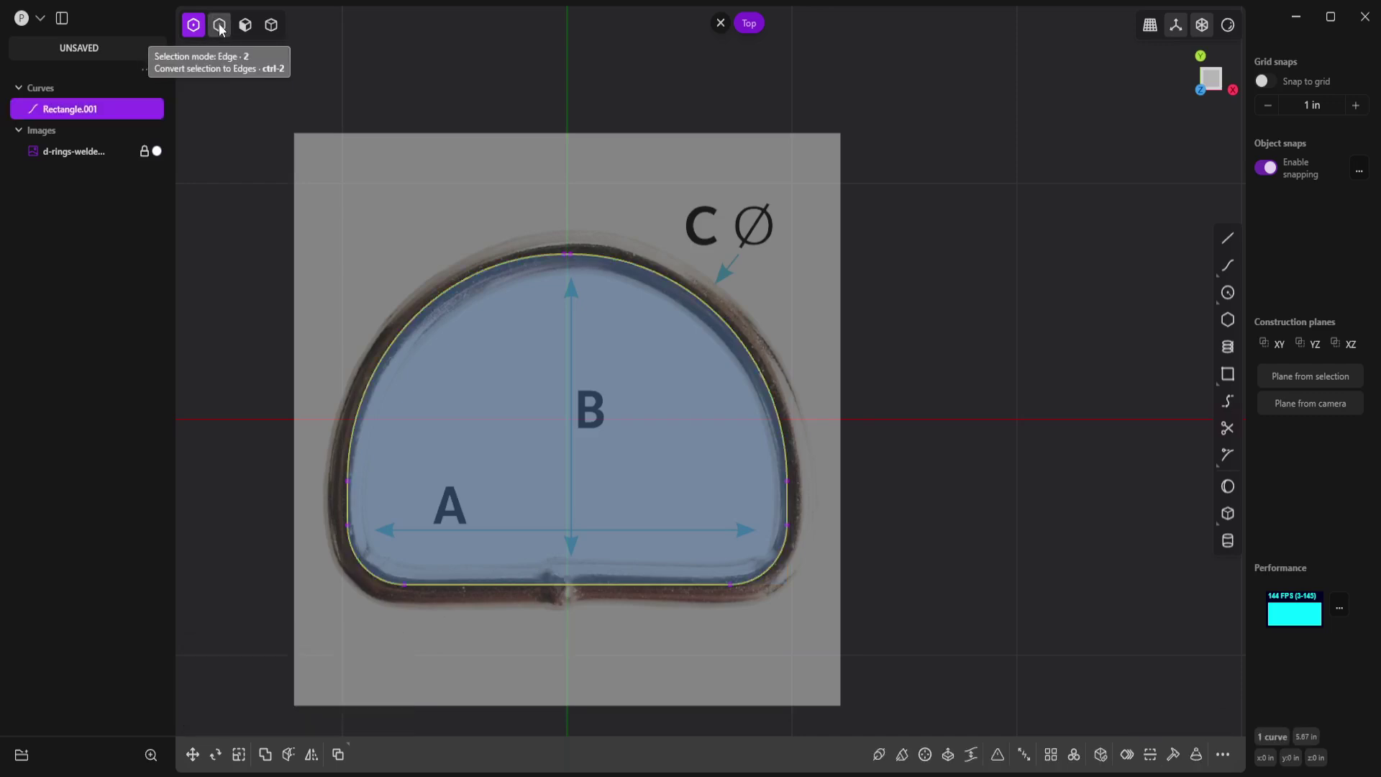
# Create a pipe along the D-shaped curve with a section size of 0.075 in
pyautogui.click(219, 27)
pyautogui.moveTo(601, 314); pyautogui.dragTo(739, 326, button='middle')
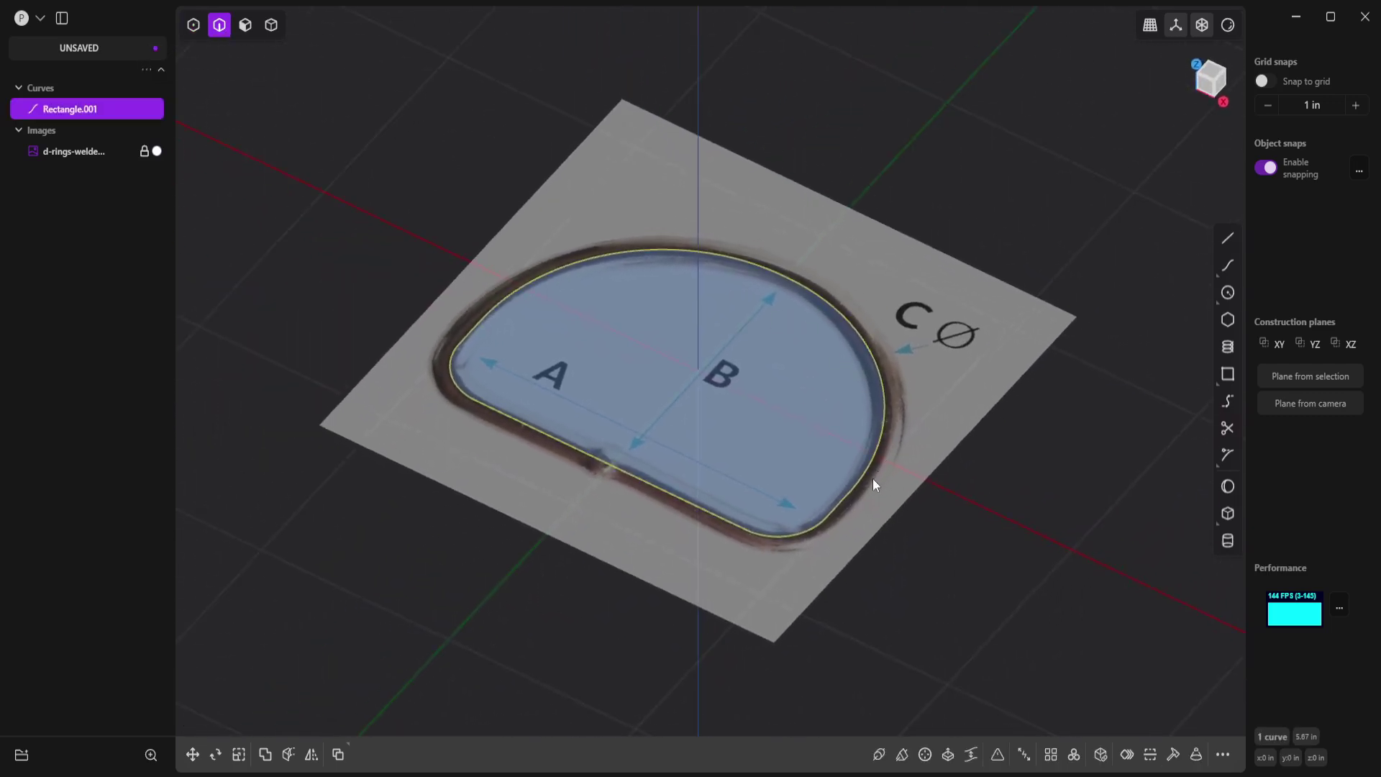
pyautogui.click(879, 755)
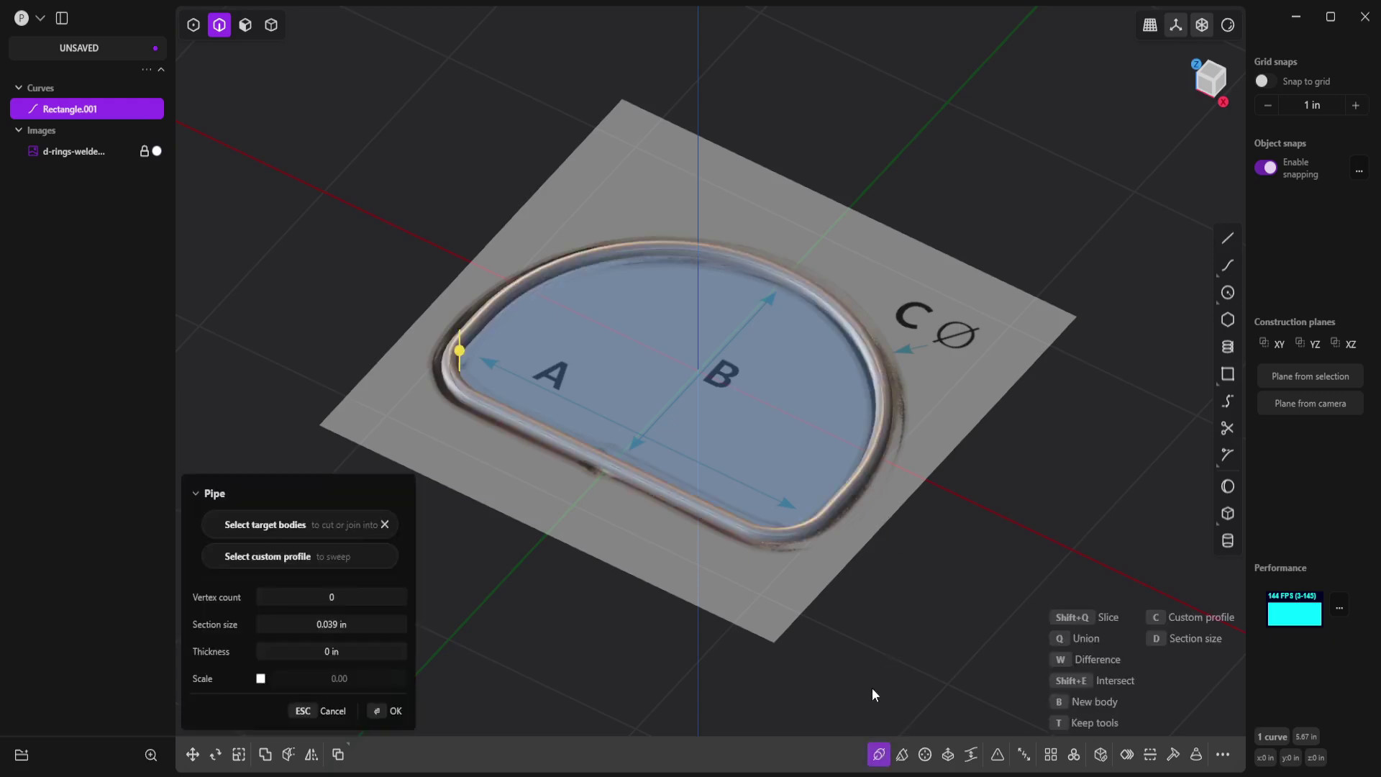
pyautogui.scroll(4, 838, 576)
pyautogui.moveTo(808, 548)
pyautogui.mouseDown(button='middle')
pyautogui.moveTo(753, 495)
pyautogui.moveTo(797, 565)
pyautogui.mouseUp(button='middle')
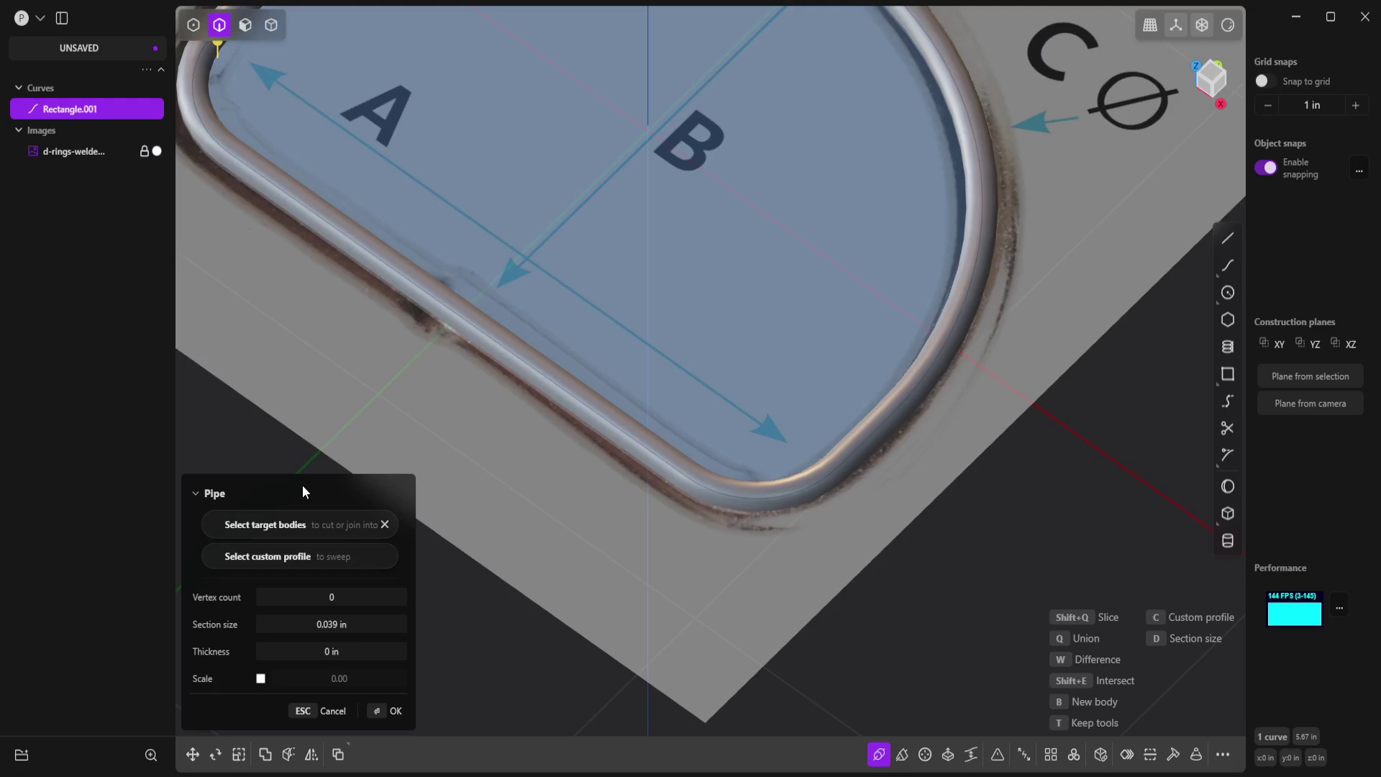
pyautogui.click(342, 624)
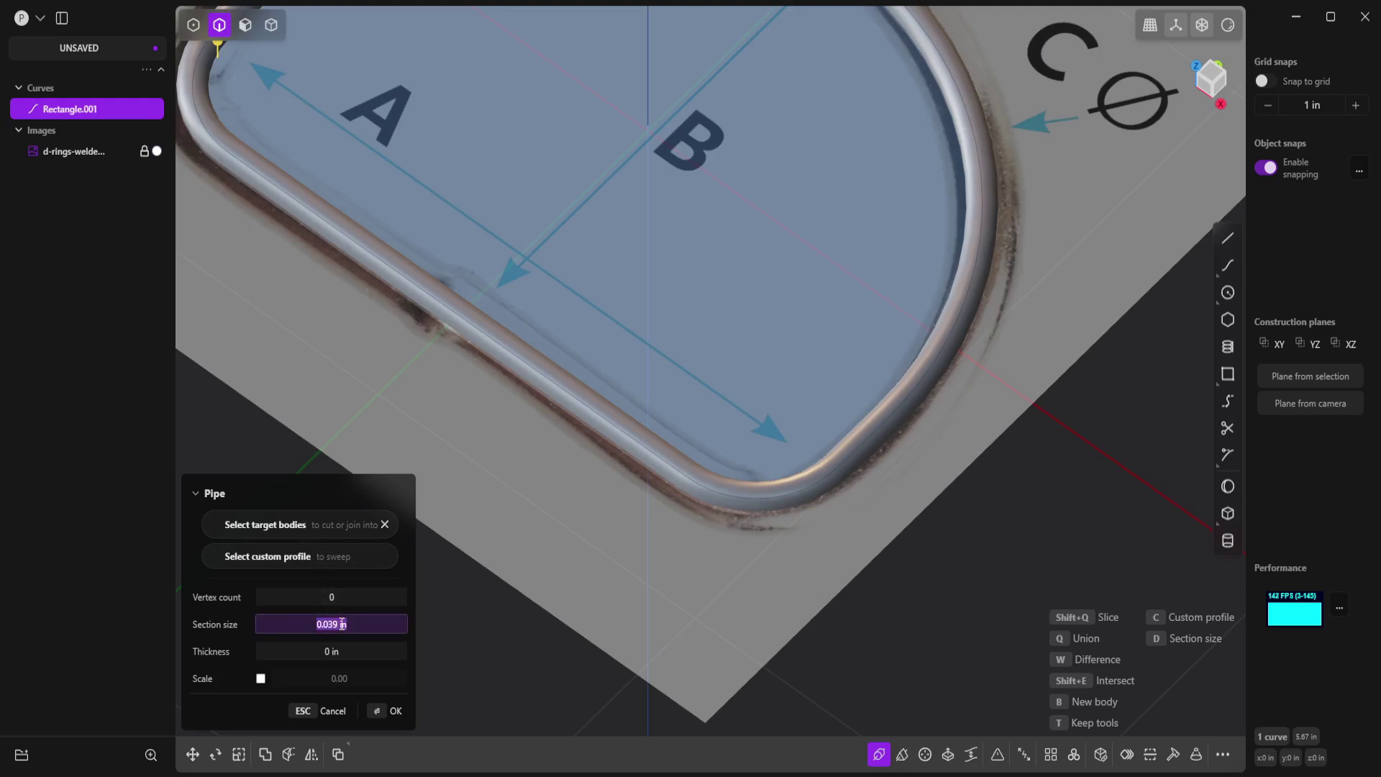
pyautogui.write('0.075')
pyautogui.press('Return')
pyautogui.scroll(-4, 651, 377)
pyautogui.moveTo(661, 312); pyautogui.dragTo(663, 415, button='middle')
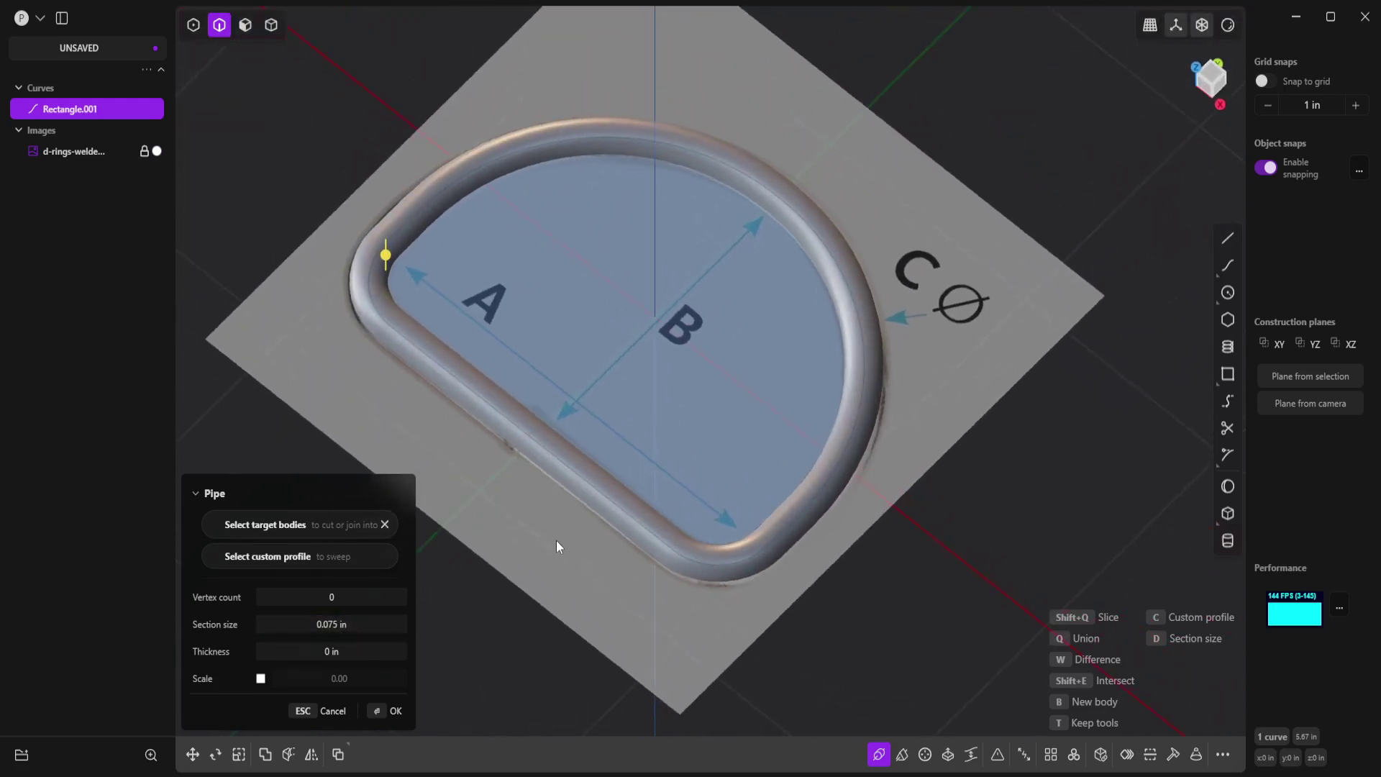
pyautogui.press('Return')
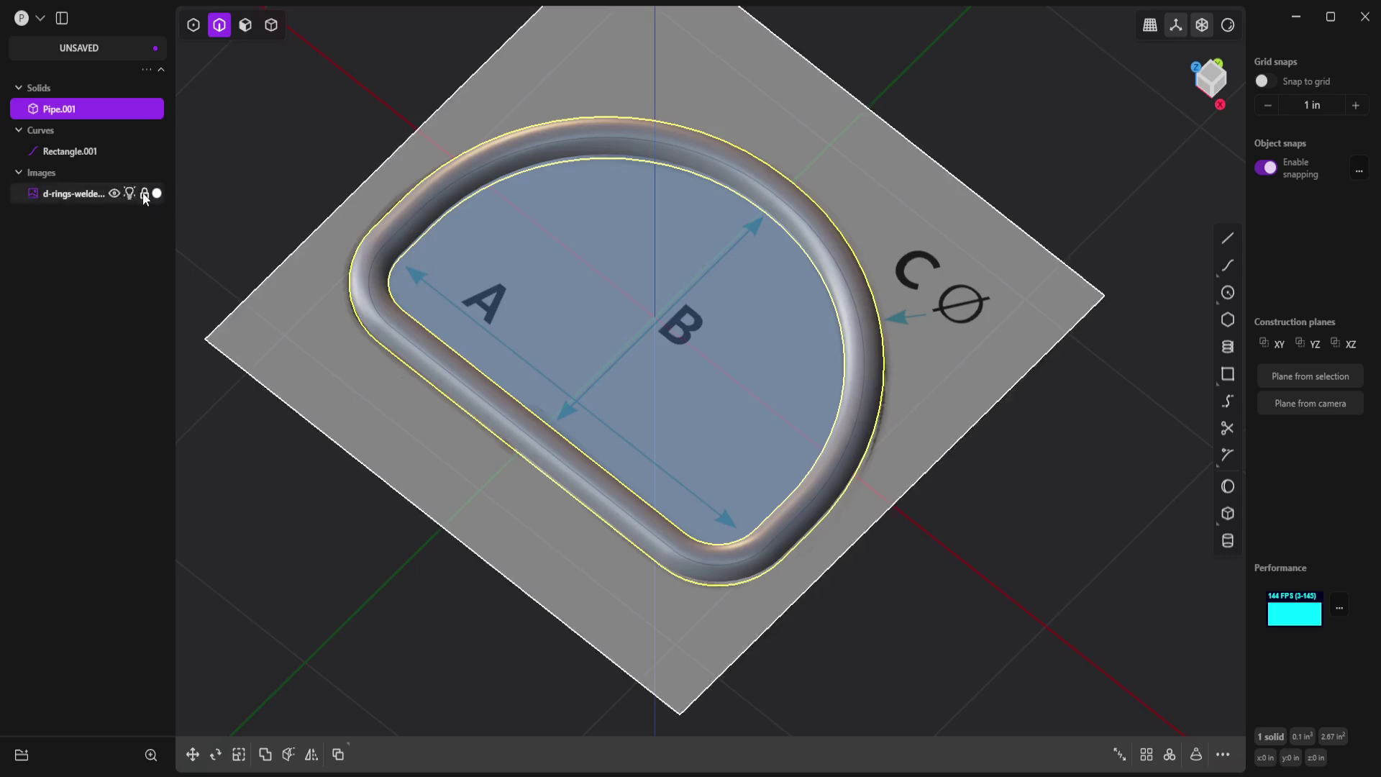
# Delete the reference image and the D-shaped guide curve, keeping only the solid pipe
pyautogui.click(93, 194)
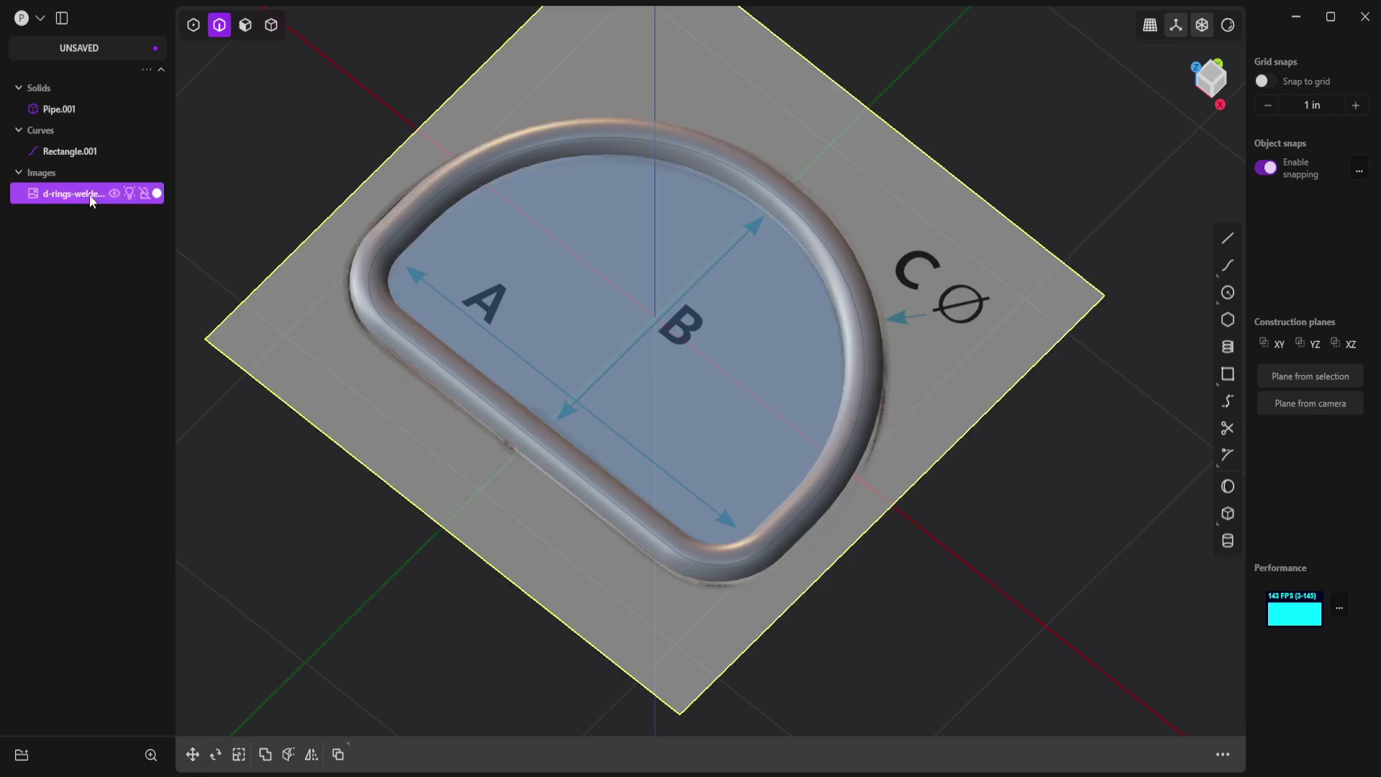
pyautogui.press('Delete')
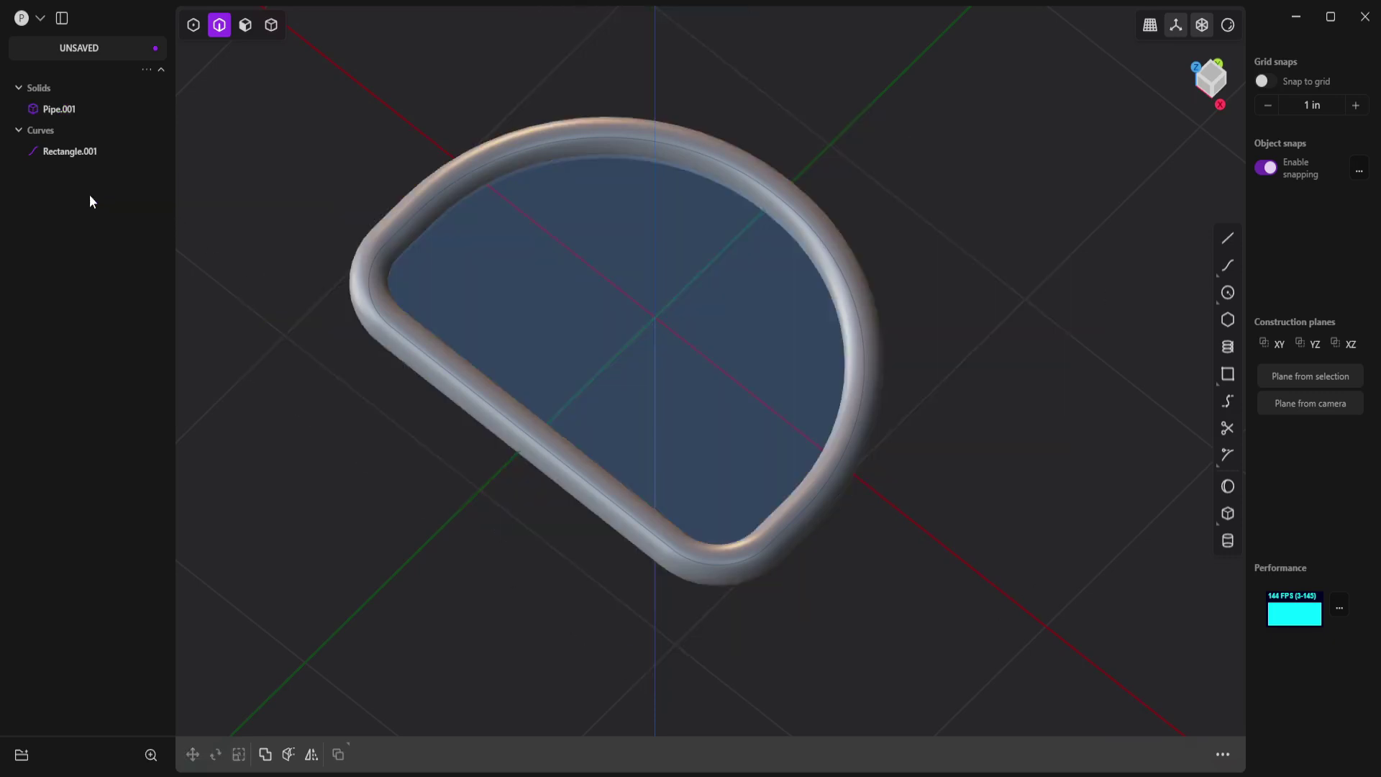
pyautogui.click(74, 156)
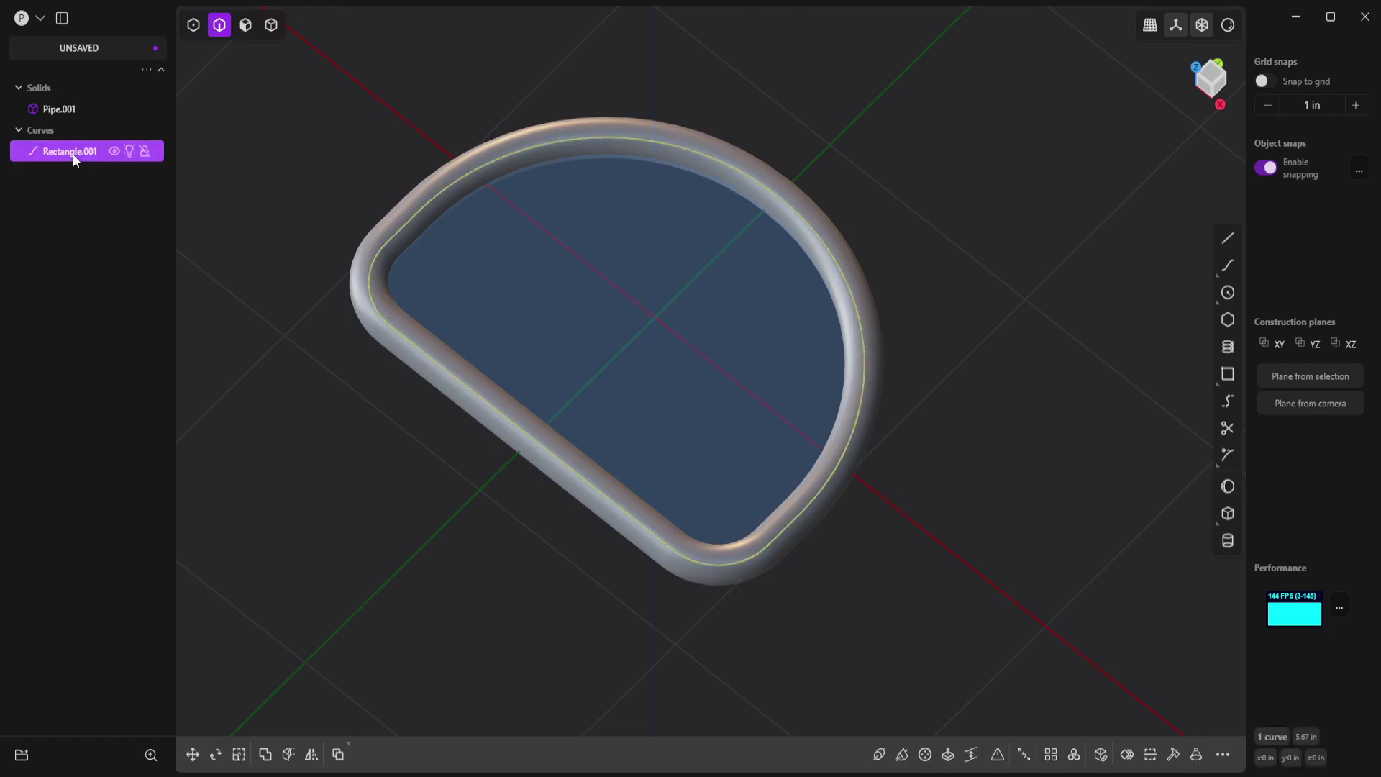
pyautogui.press('Delete')
# Create a box centred on the origin with a base of about 1.358 by 1.139 in, extruded upward
pyautogui.keyDown('shift'); pyautogui.moveTo(602, 333); pyautogui.dragTo(672, 409, button='middle'); pyautogui.keyUp('shift')
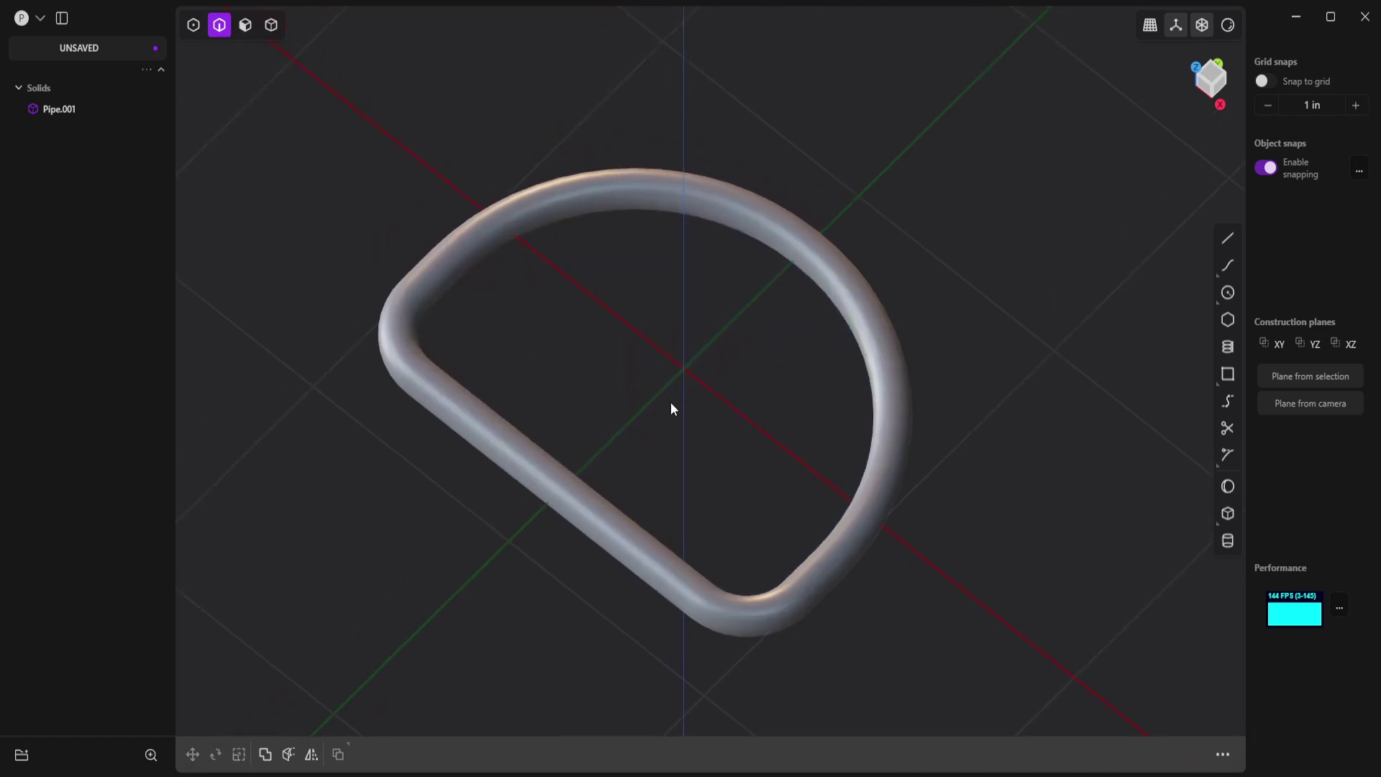
pyautogui.press('KP_7')
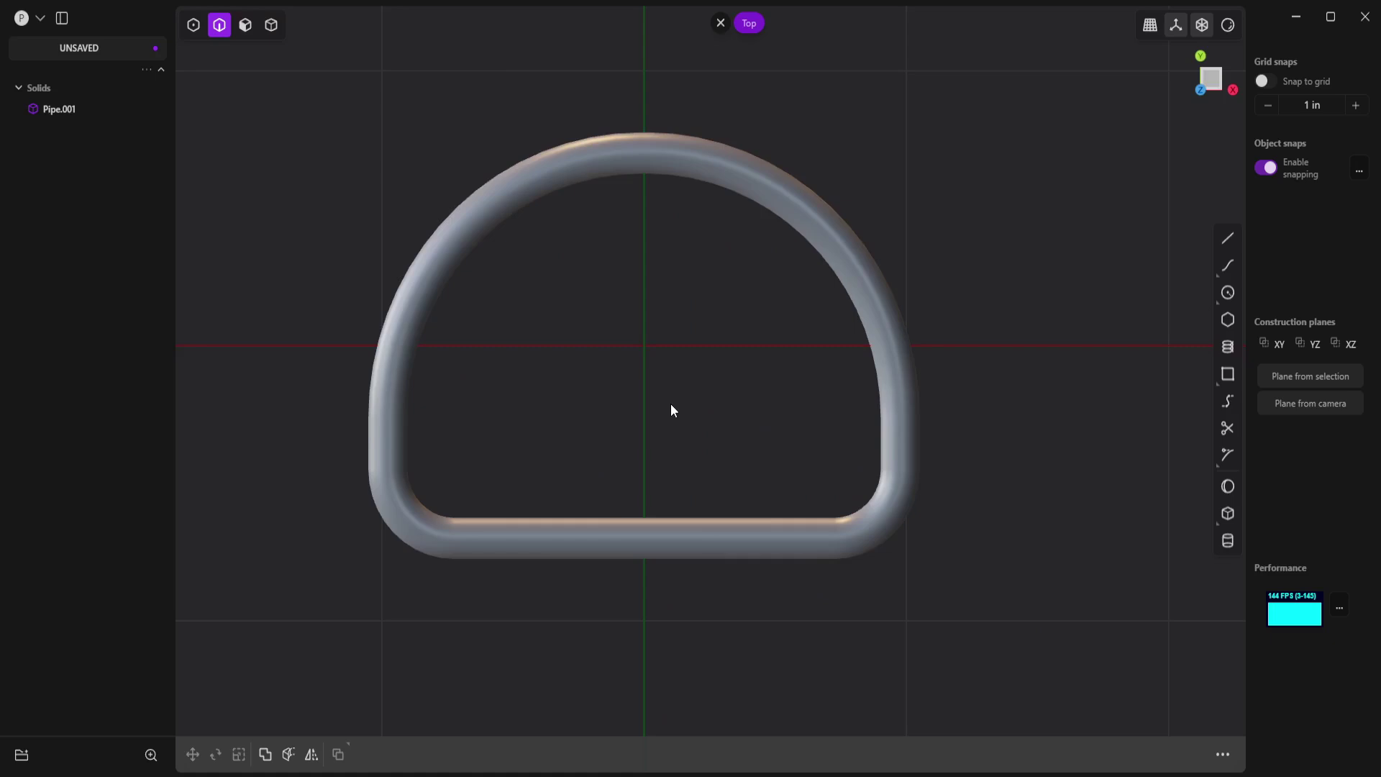
pyautogui.click(1230, 516)
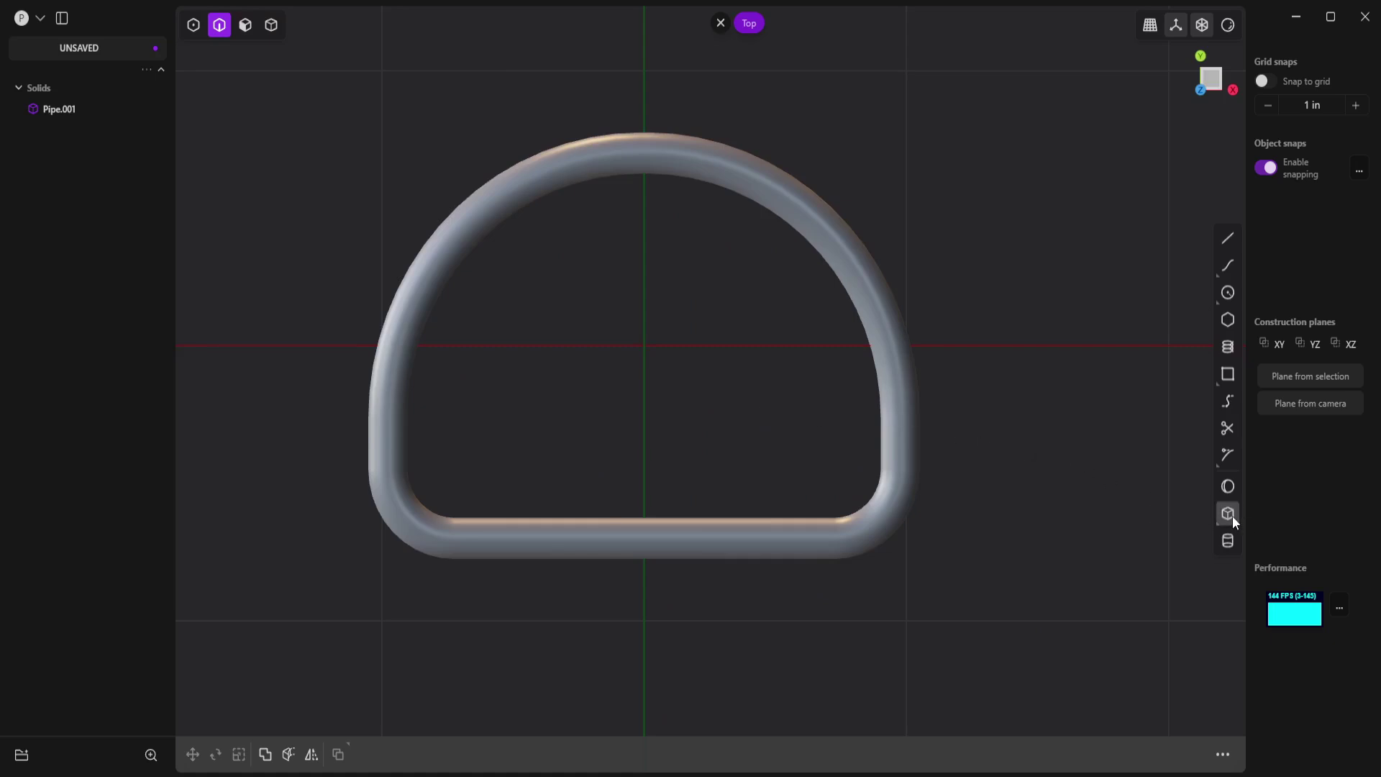
pyautogui.click(645, 347)
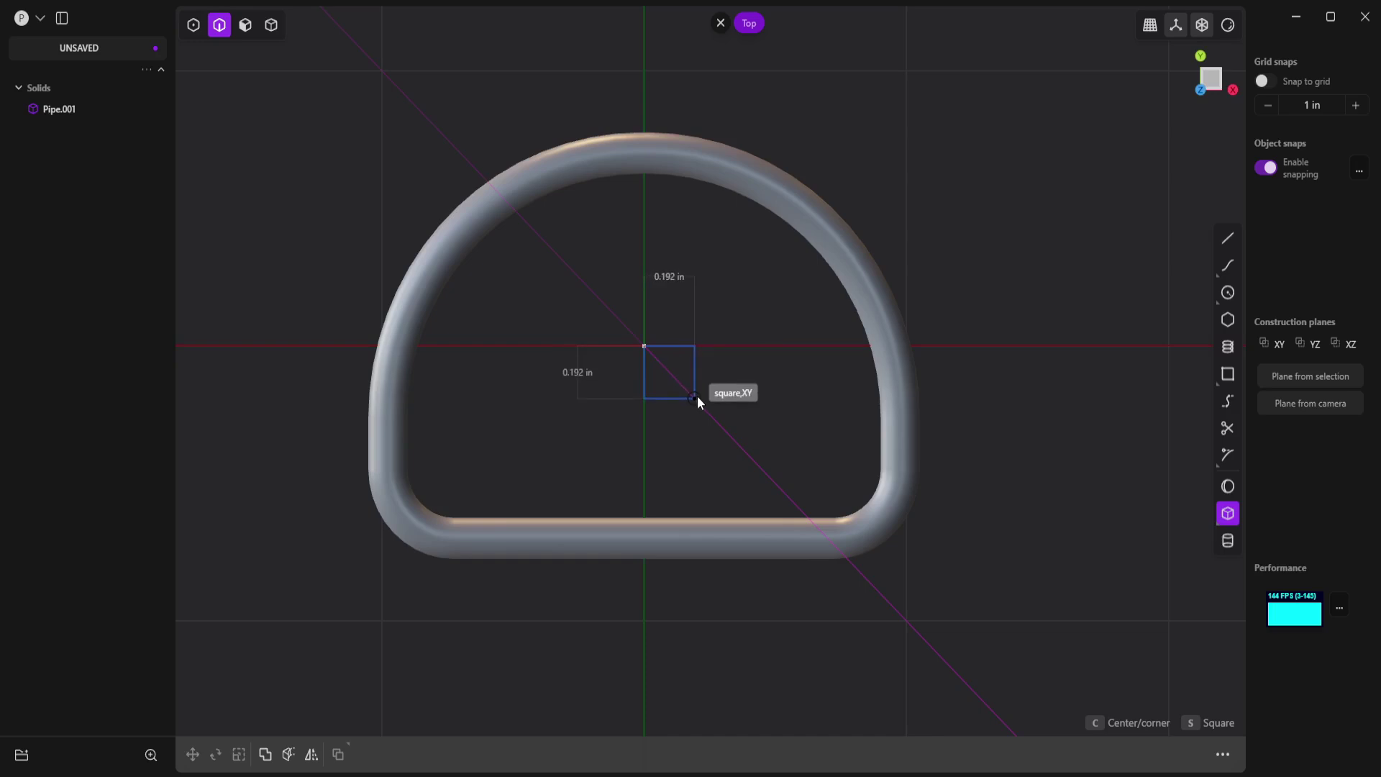
pyautogui.press('c')
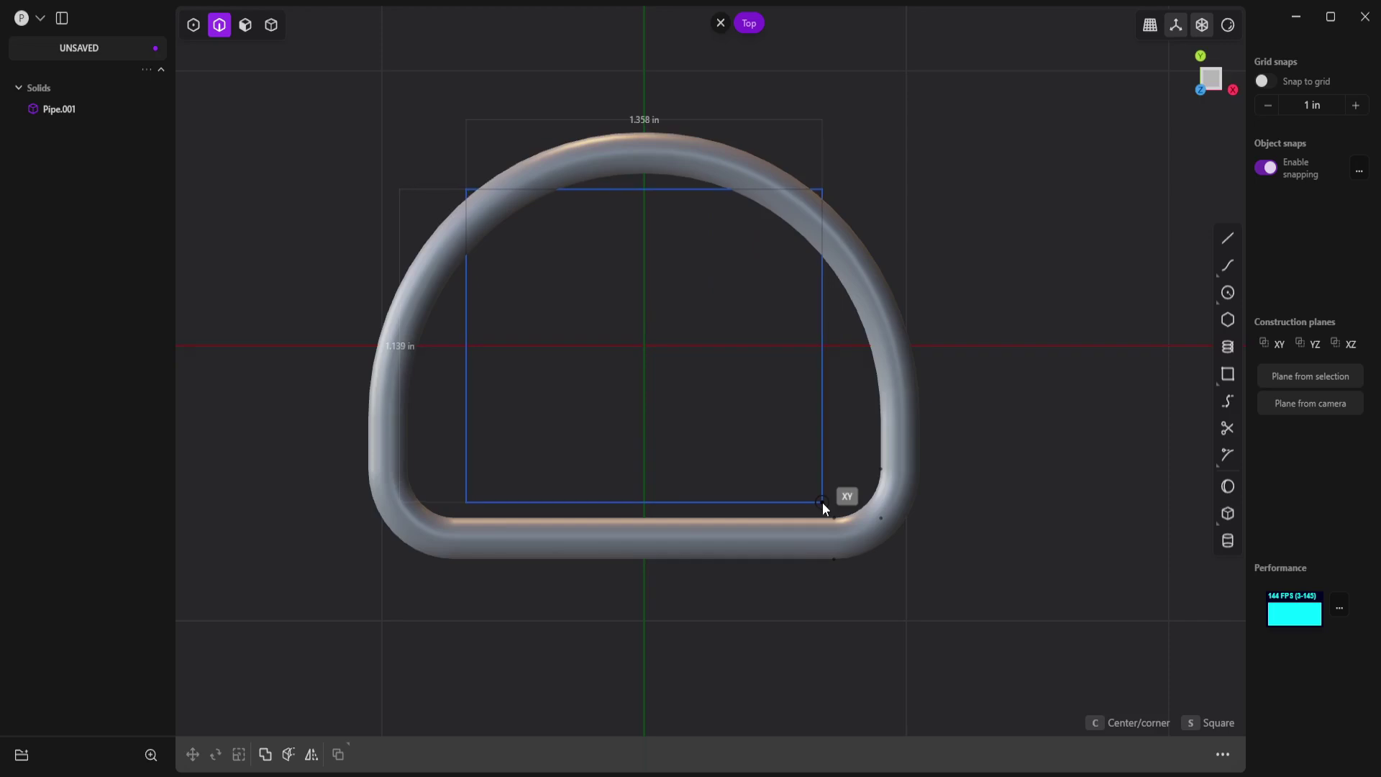
pyautogui.click(822, 503)
pyautogui.moveTo(826, 494); pyautogui.dragTo(611, 403, button='middle')
pyautogui.press('Return')
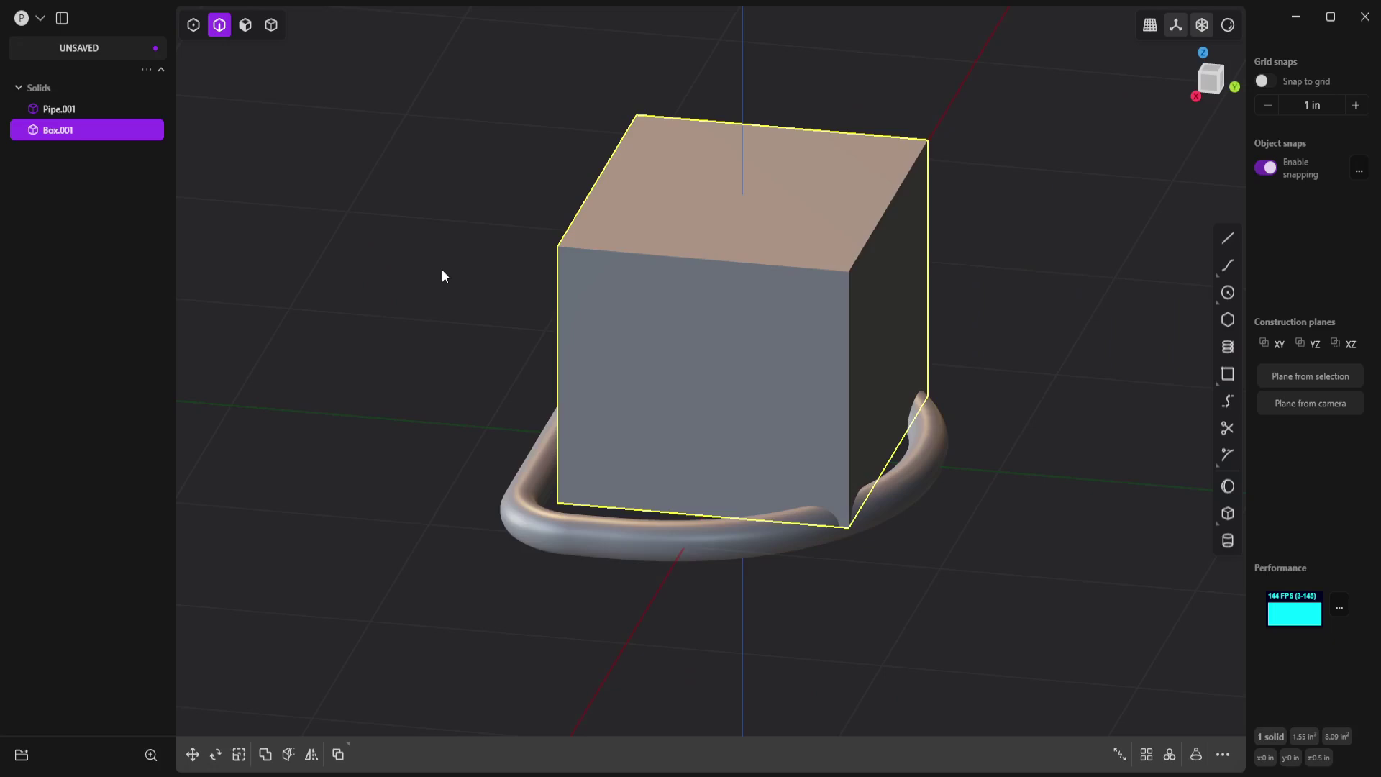
# Apply a large chamfer to the box's upper edge on the side facing the D-ring's arch
pyautogui.click(879, 218)
pyautogui.press('f')
pyautogui.moveTo(886, 219); pyautogui.dragTo(505, 297)
pyautogui.press('Return')
# Move the box about -1.059 in along Y and -0.26 in along Z so it encloses the ring's straight bar
pyautogui.press('g')
pyautogui.moveTo(597, 414); pyautogui.dragTo(645, 374, button='middle')
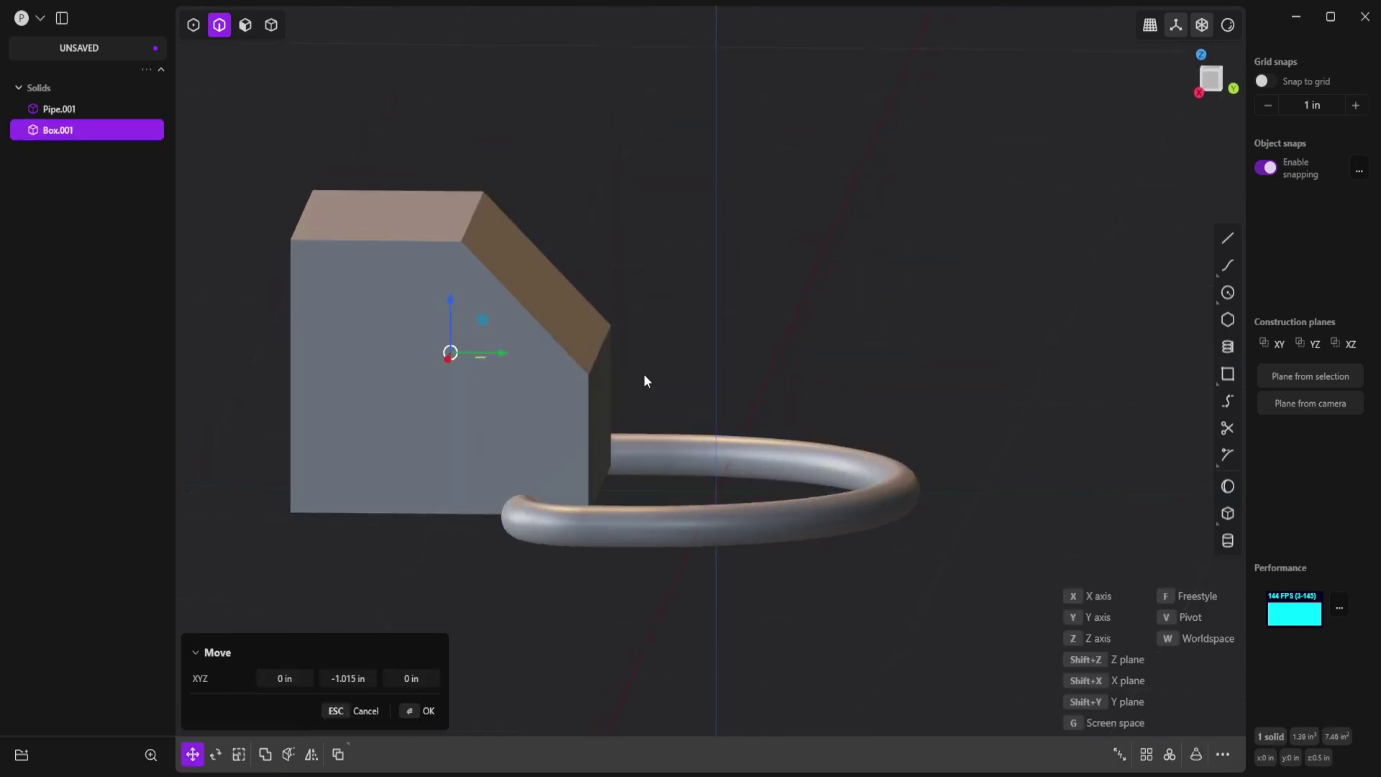
pyautogui.moveTo(449, 299); pyautogui.dragTo(449, 366)
pyautogui.keyDown('shift'); pyautogui.moveTo(573, 393); pyautogui.dragTo(739, 393, button='middle'); pyautogui.keyUp('shift')
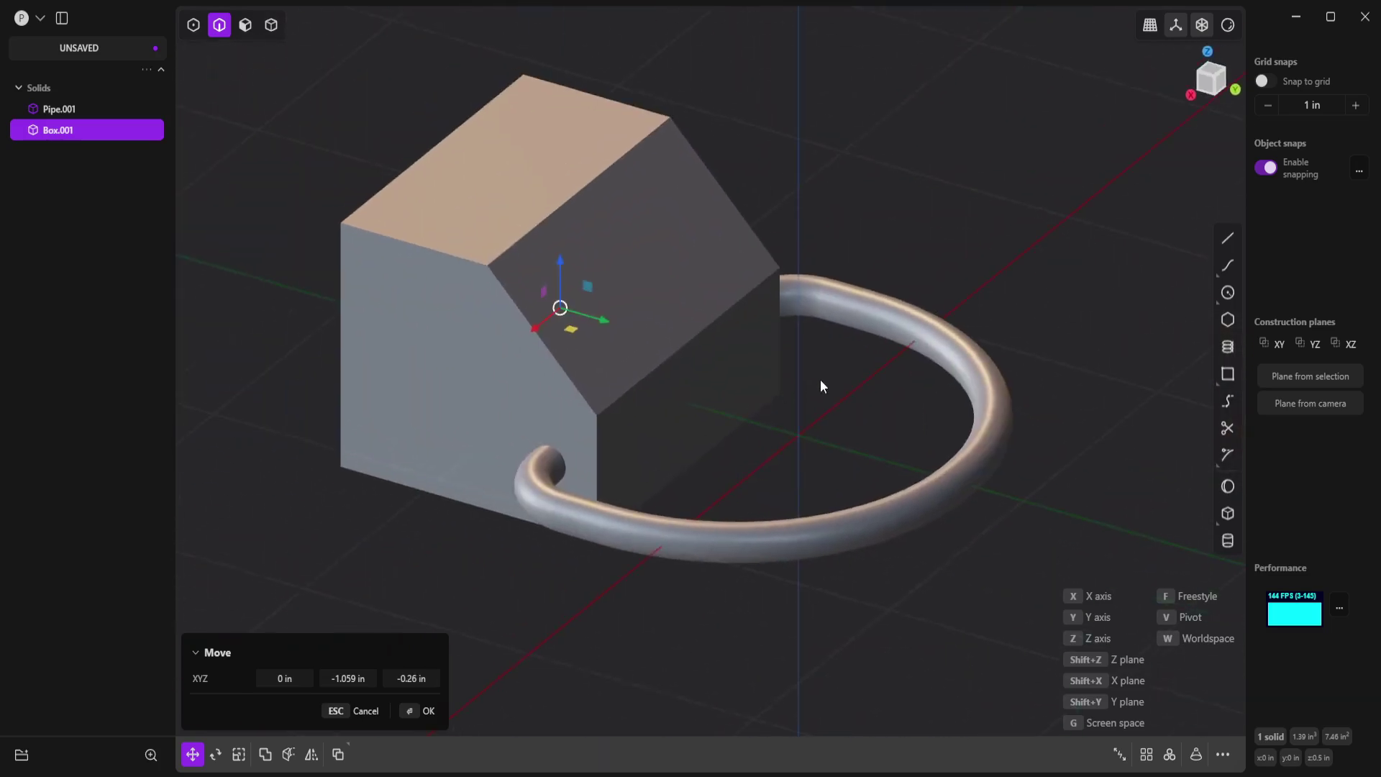
pyautogui.press('Return')
pyautogui.press('Escape')
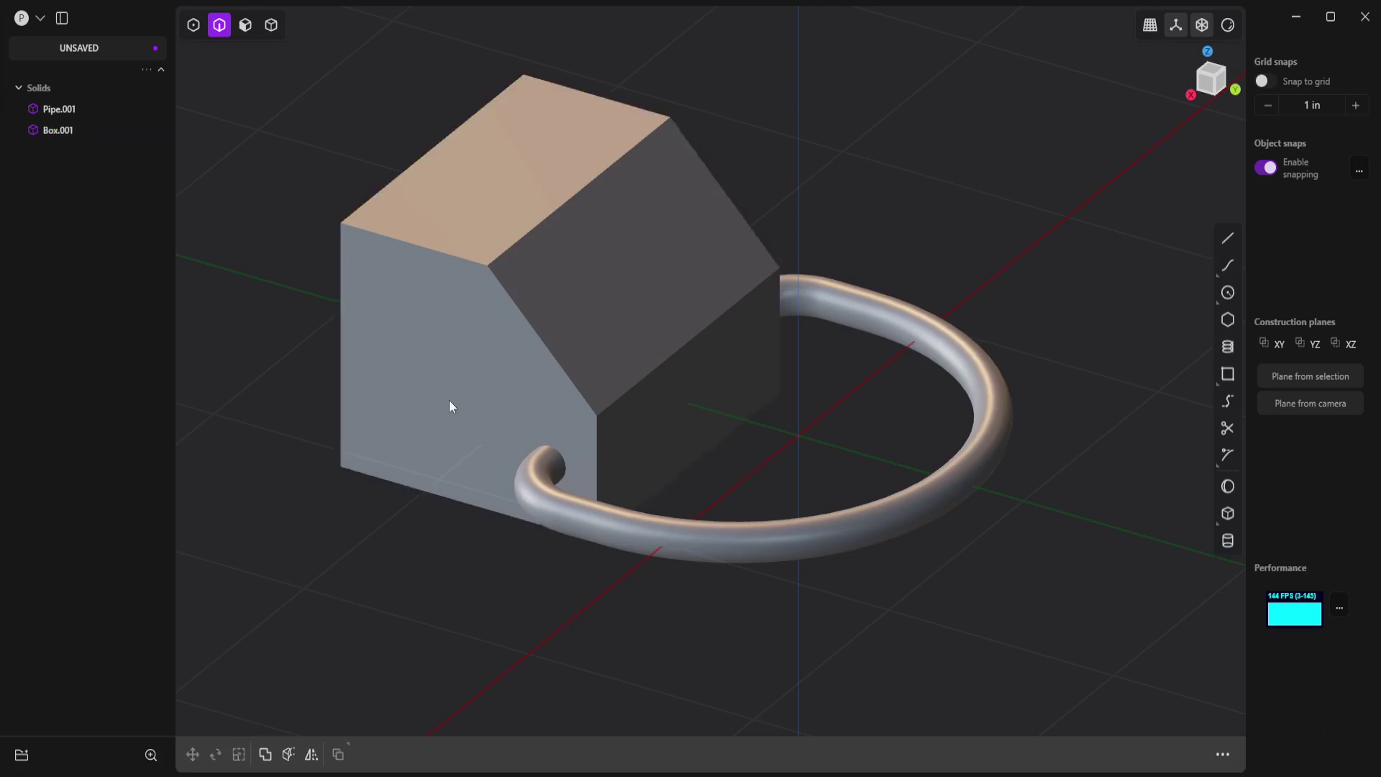
# Duplicate the cylindrical face of the D-ring's straight bar as a separate sheet
pyautogui.click(272, 25)
pyautogui.click(755, 540)
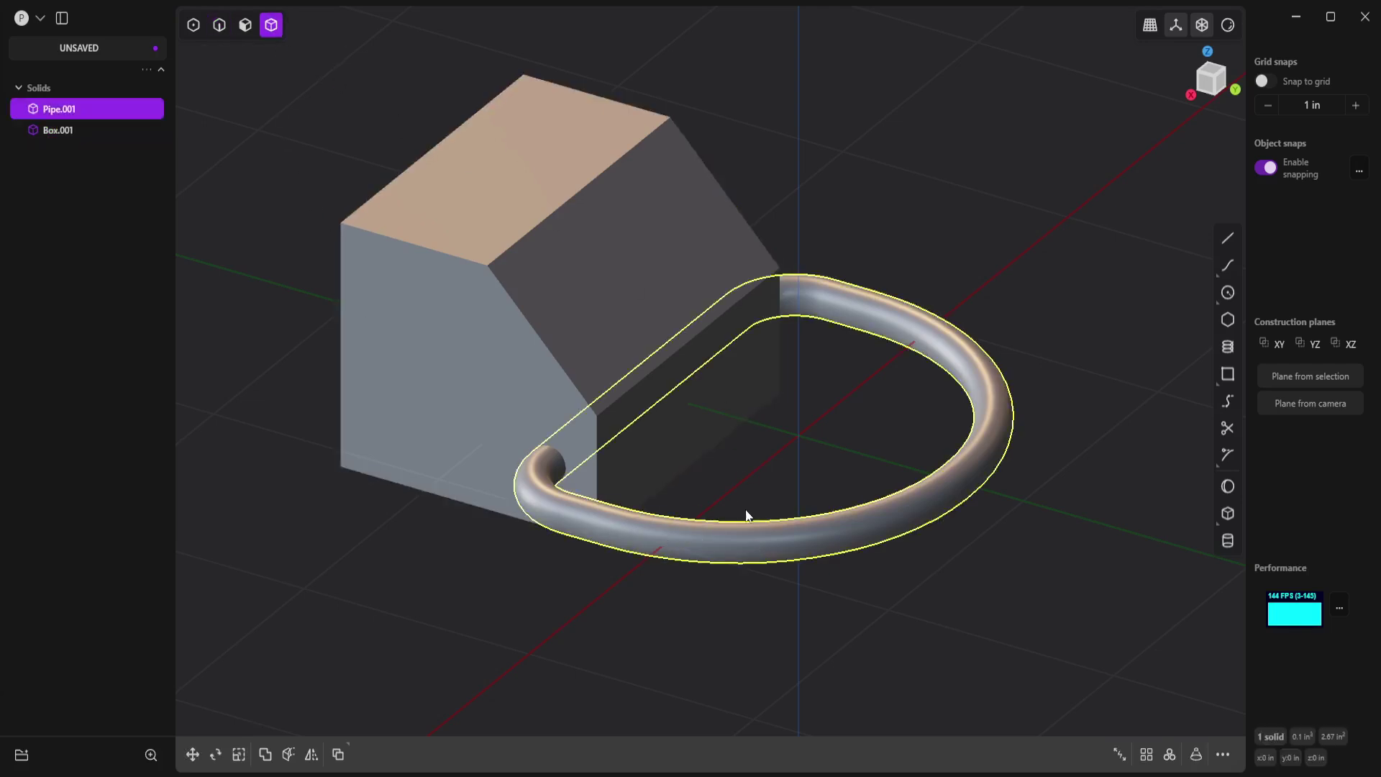
pyautogui.moveTo(747, 515); pyautogui.dragTo(710, 491, button='middle')
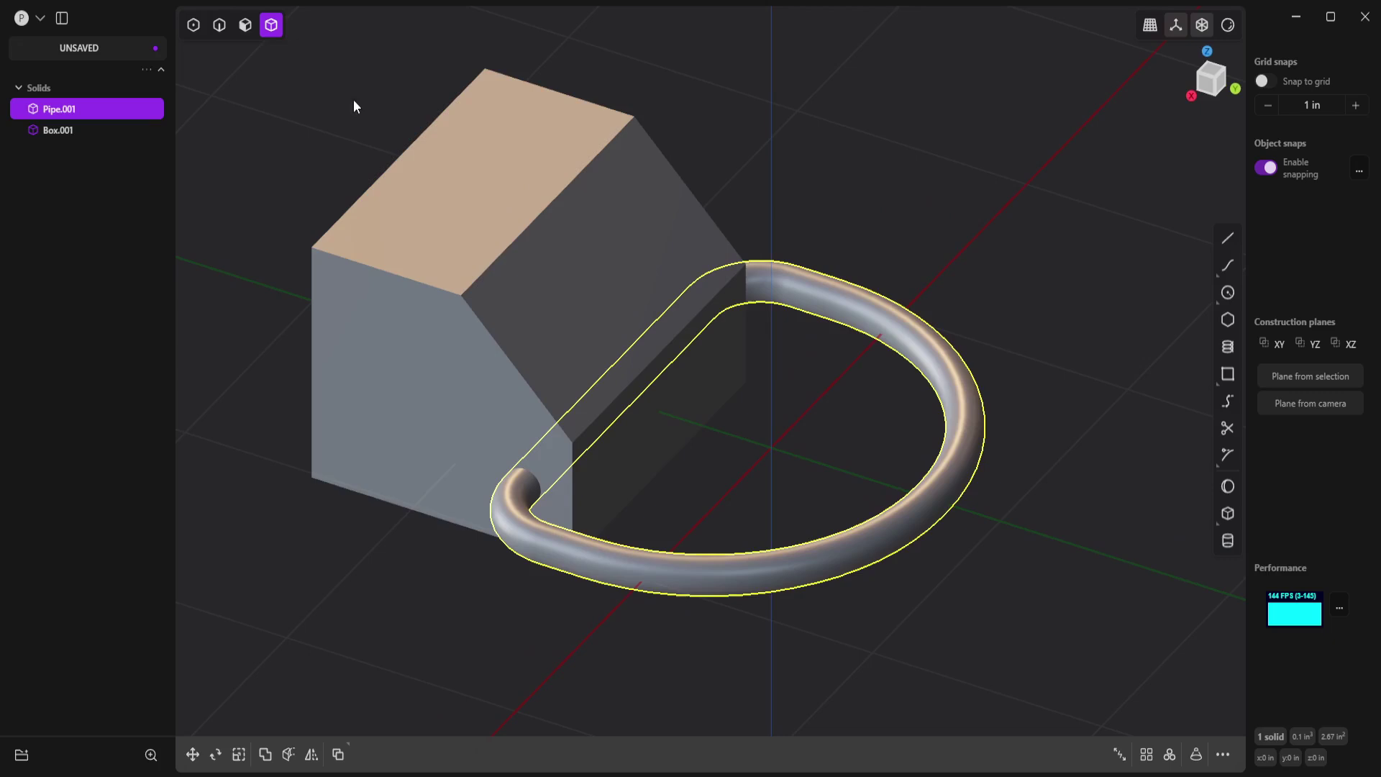
pyautogui.click(531, 479)
pyautogui.press('o')
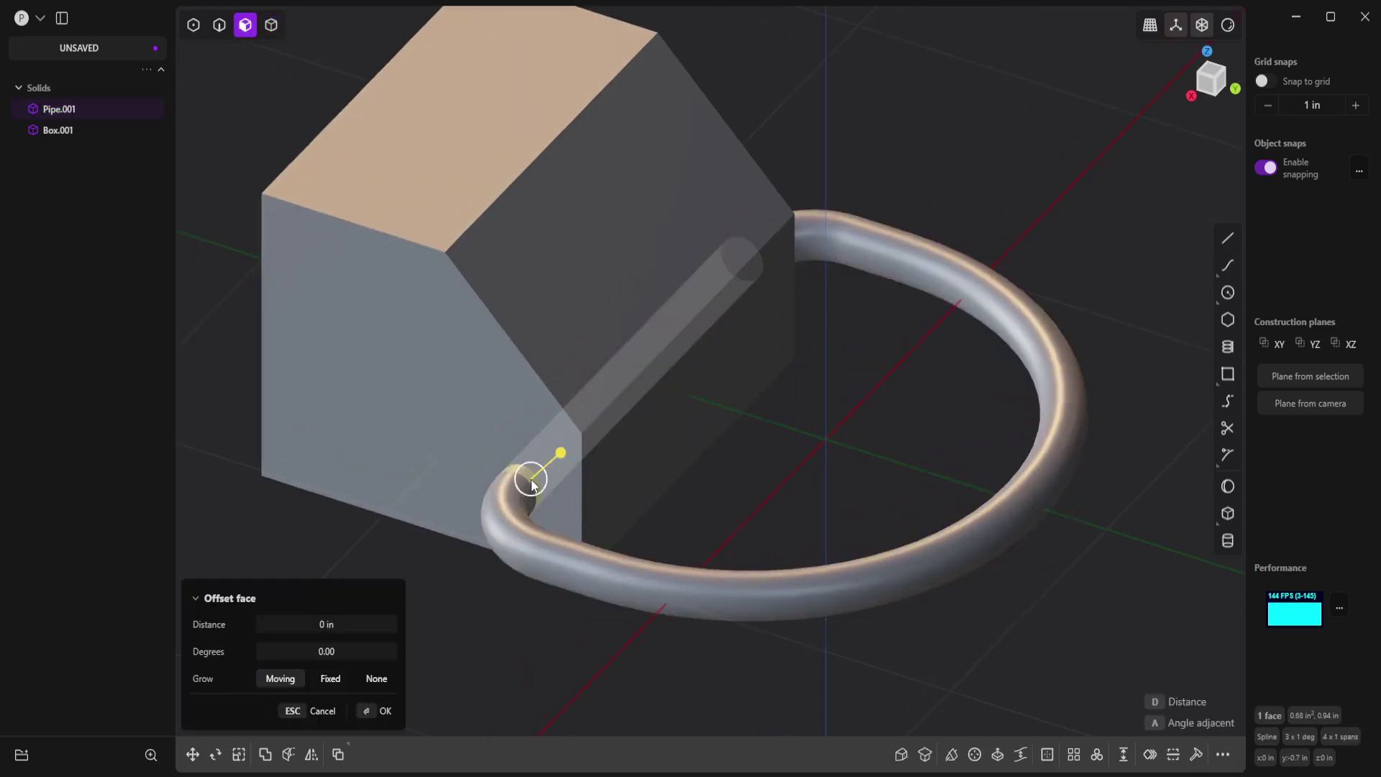
pyautogui.hotkey('ctrl', 'd')
pyautogui.moveTo(531, 479)
pyautogui.mouseDown(button='middle')
pyautogui.moveTo(598, 454)
pyautogui.moveTo(579, 478)
pyautogui.moveTo(553, 473)
pyautogui.mouseUp(button='middle')
pyautogui.scroll(5, 553, 473)
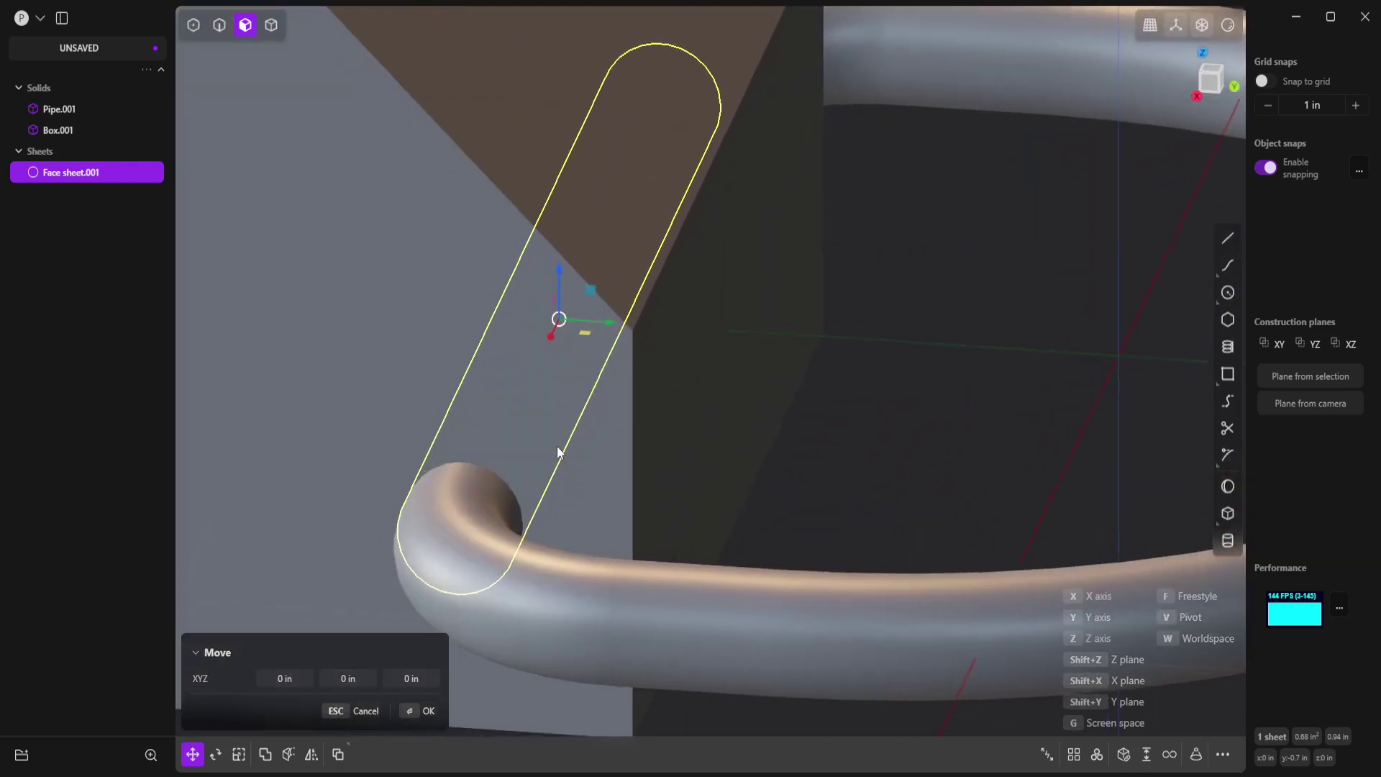
# Scale the duplicated cylindrical sheet slightly larger than the ring's bar to provide clearance
pyautogui.press('s')
pyautogui.moveTo(598, 289); pyautogui.dragTo(599, 303)
pyautogui.moveTo(598, 303)
pyautogui.mouseDown(button='middle')
pyautogui.moveTo(568, 430)
pyautogui.moveTo(658, 332)
pyautogui.moveTo(654, 304)
pyautogui.moveTo(614, 325)
pyautogui.mouseUp(button='middle')
pyautogui.press('Return')
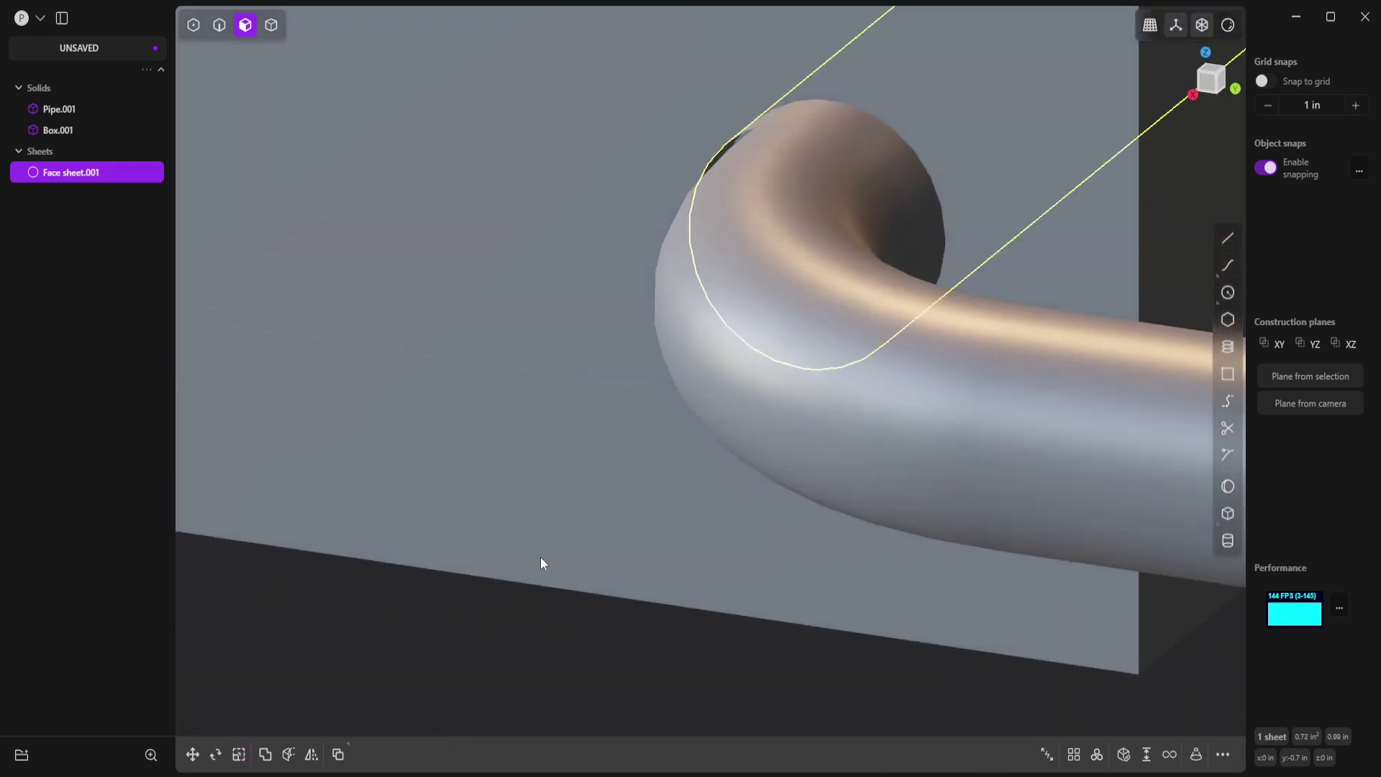
# Patch the circular opening at the cylindrical sheet's positive X end
pyautogui.moveTo(542, 561); pyautogui.dragTo(570, 369, button='middle')
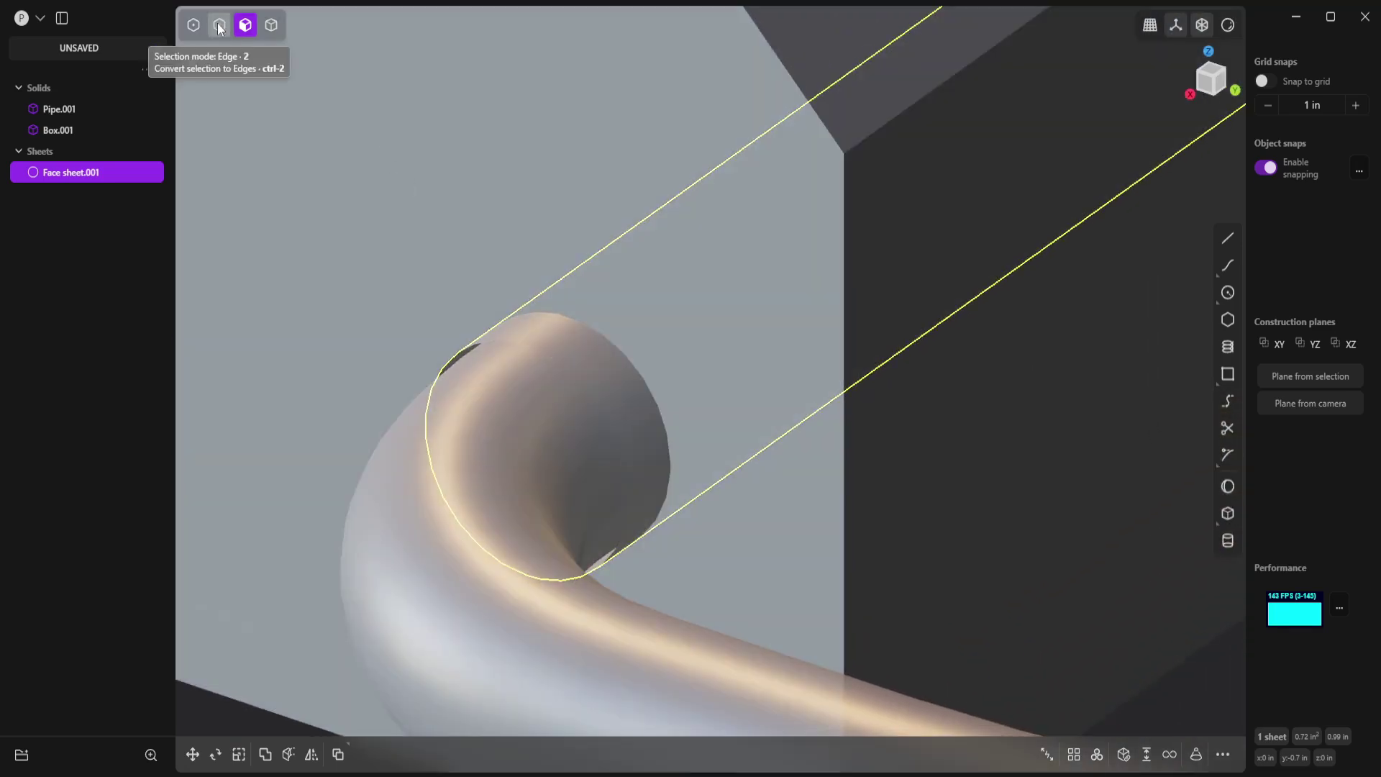
pyautogui.click(220, 24)
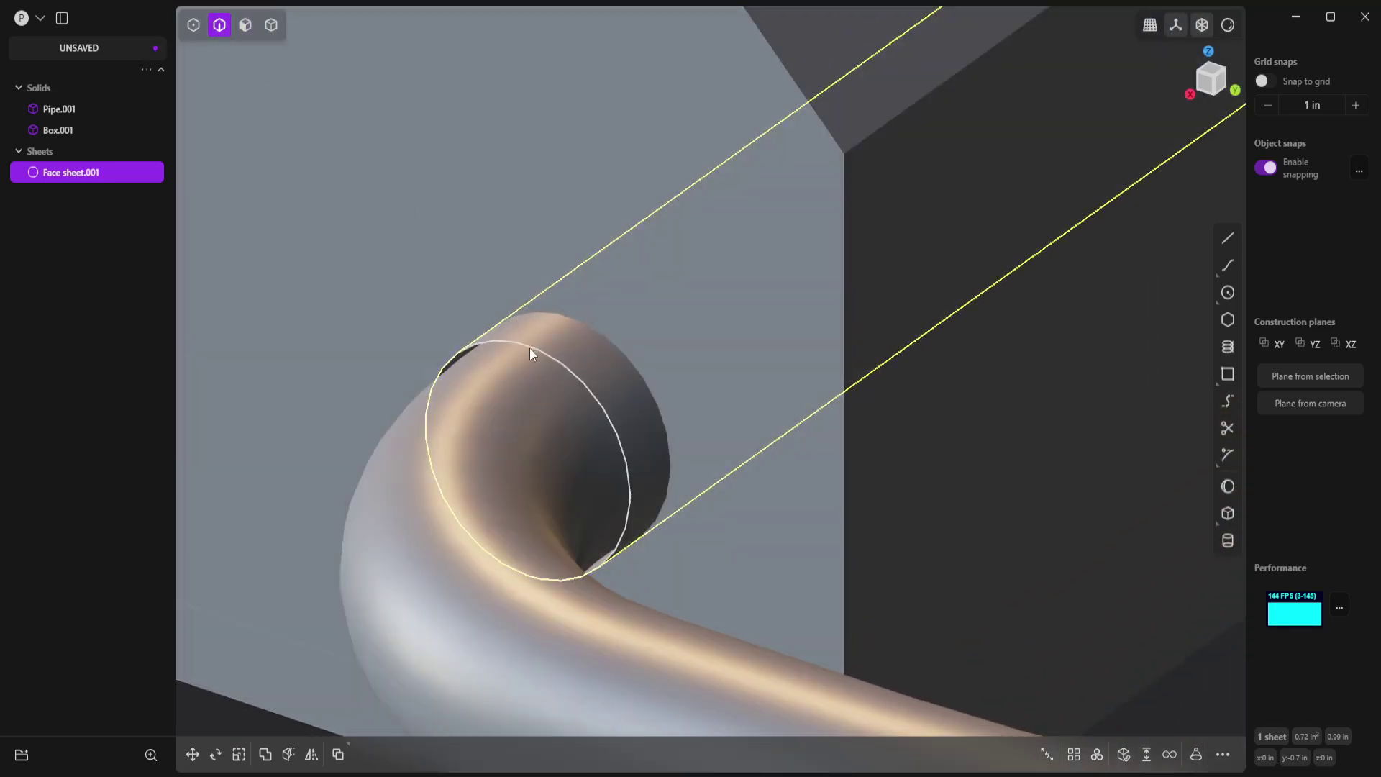
pyautogui.click(530, 347)
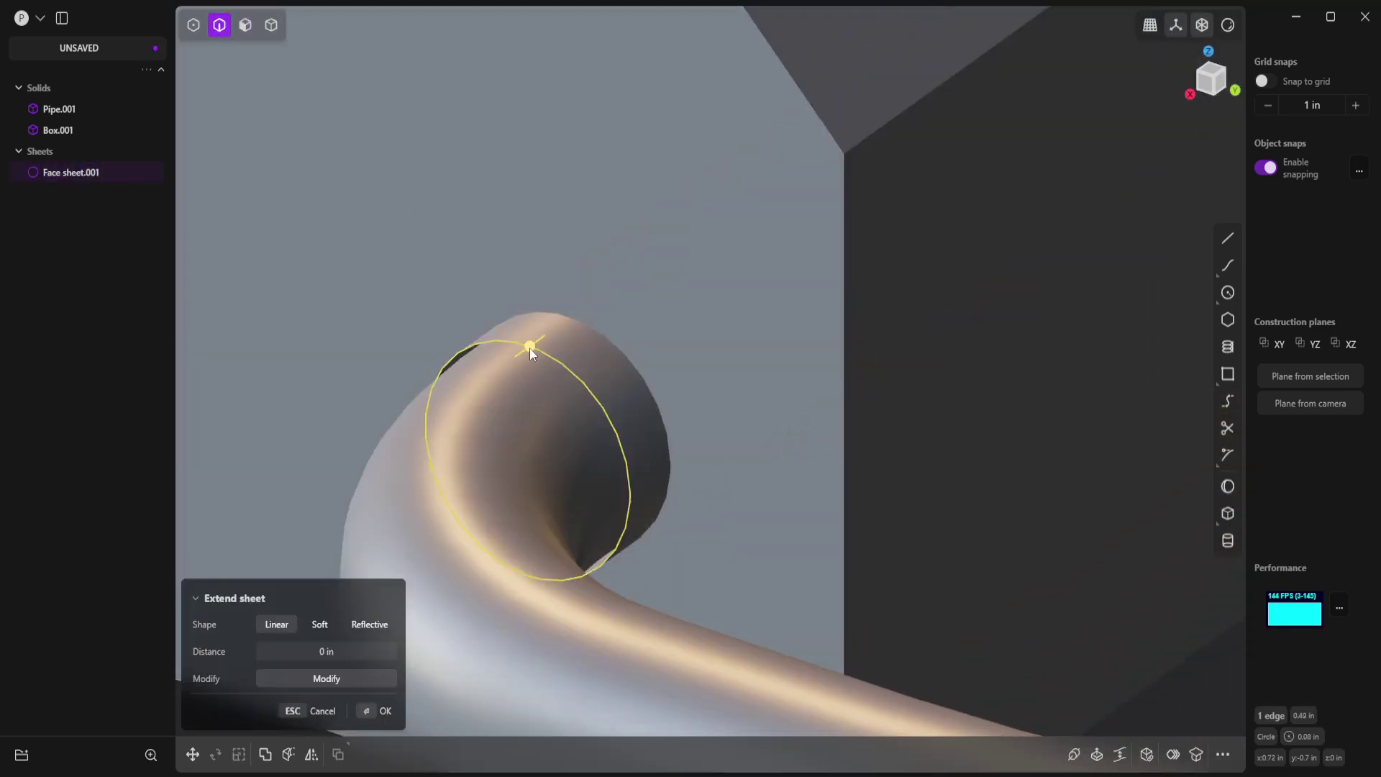
pyautogui.click(1148, 757)
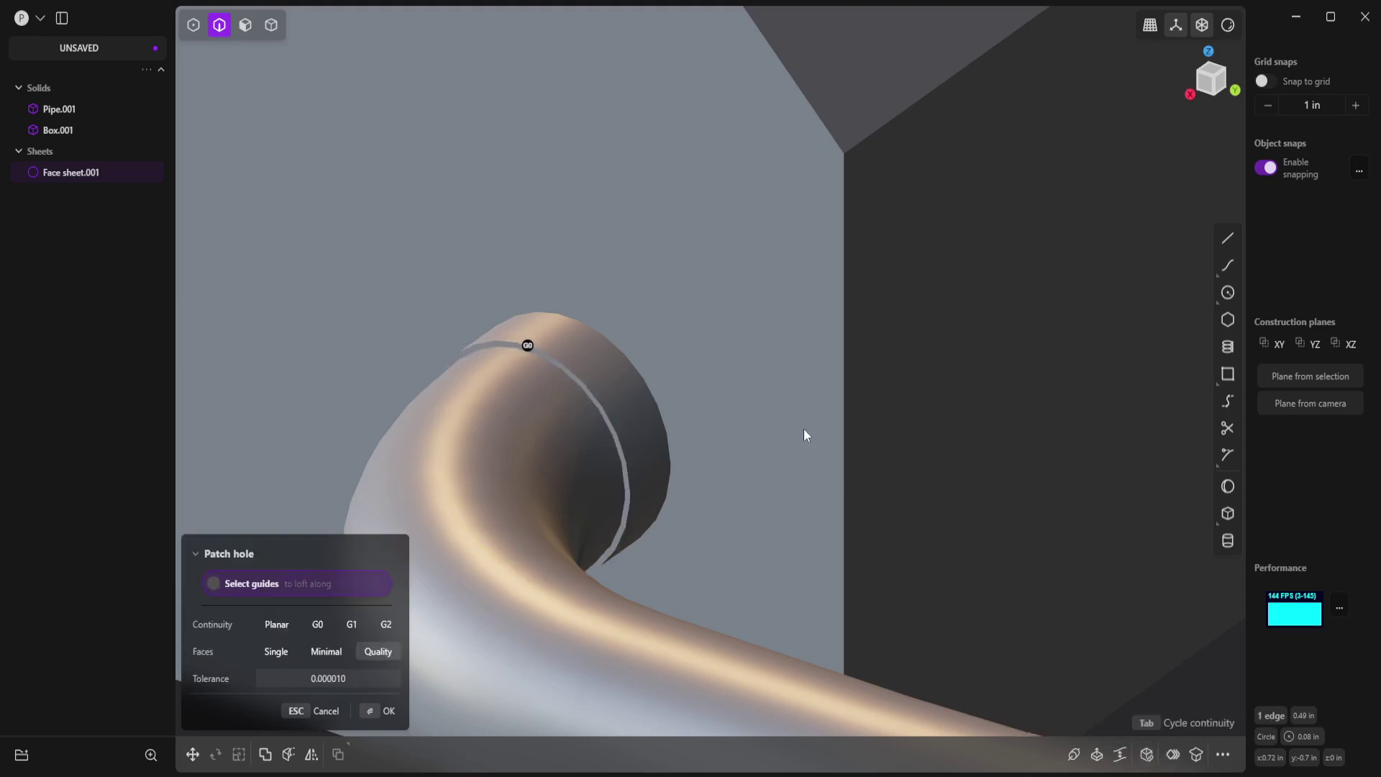
pyautogui.press('Return')
# Patch the circular opening at the cylindrical sheet's other end to close it into a solid
pyautogui.scroll(-3, 805, 429)
pyautogui.keyDown('shift'); pyautogui.moveTo(804, 429); pyautogui.dragTo(481, 533, button='middle'); pyautogui.keyUp('shift')
pyautogui.scroll(-2, 650, 450)
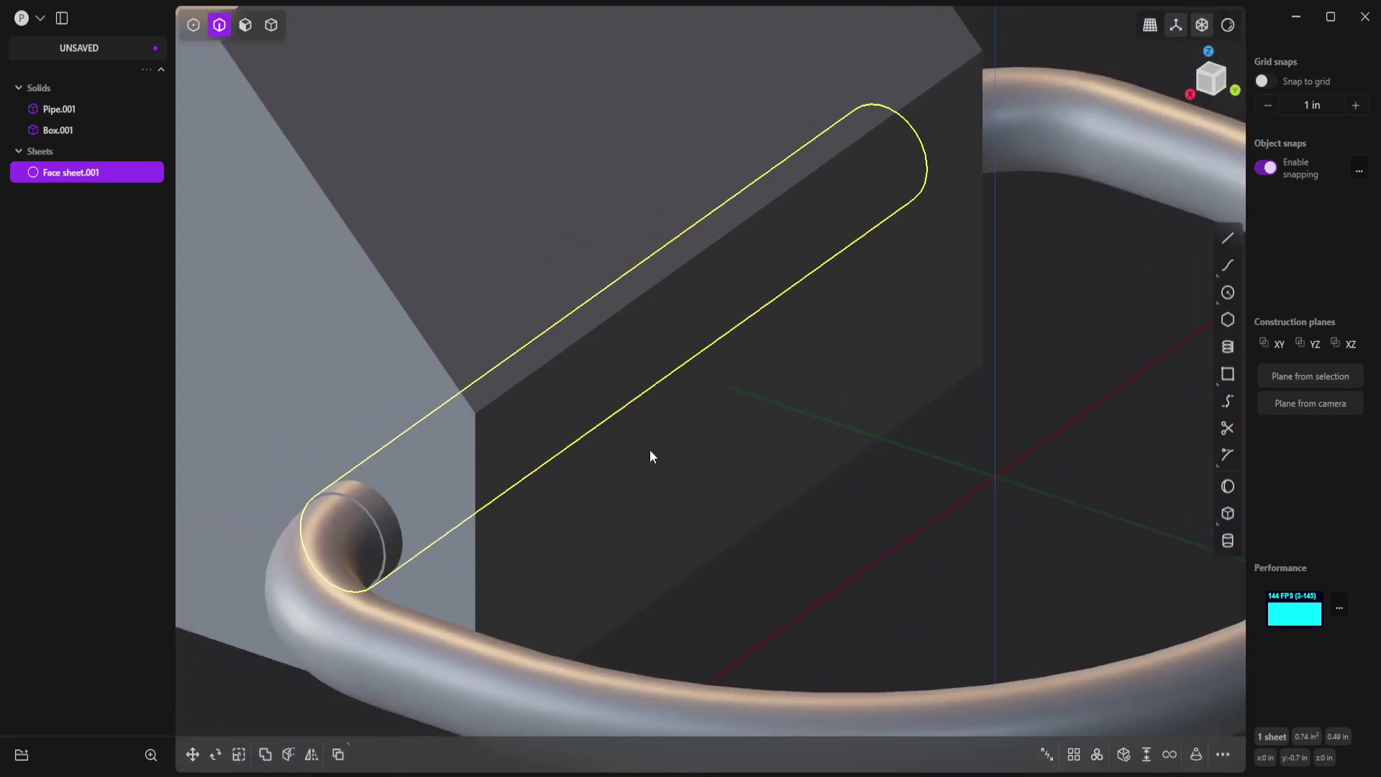
pyautogui.moveTo(856, 439); pyautogui.dragTo(604, 410, button='middle')
pyautogui.keyDown('shift'); pyautogui.moveTo(705, 402); pyautogui.dragTo(658, 496, button='middle'); pyautogui.keyUp('shift')
pyautogui.scroll(2, 711, 471)
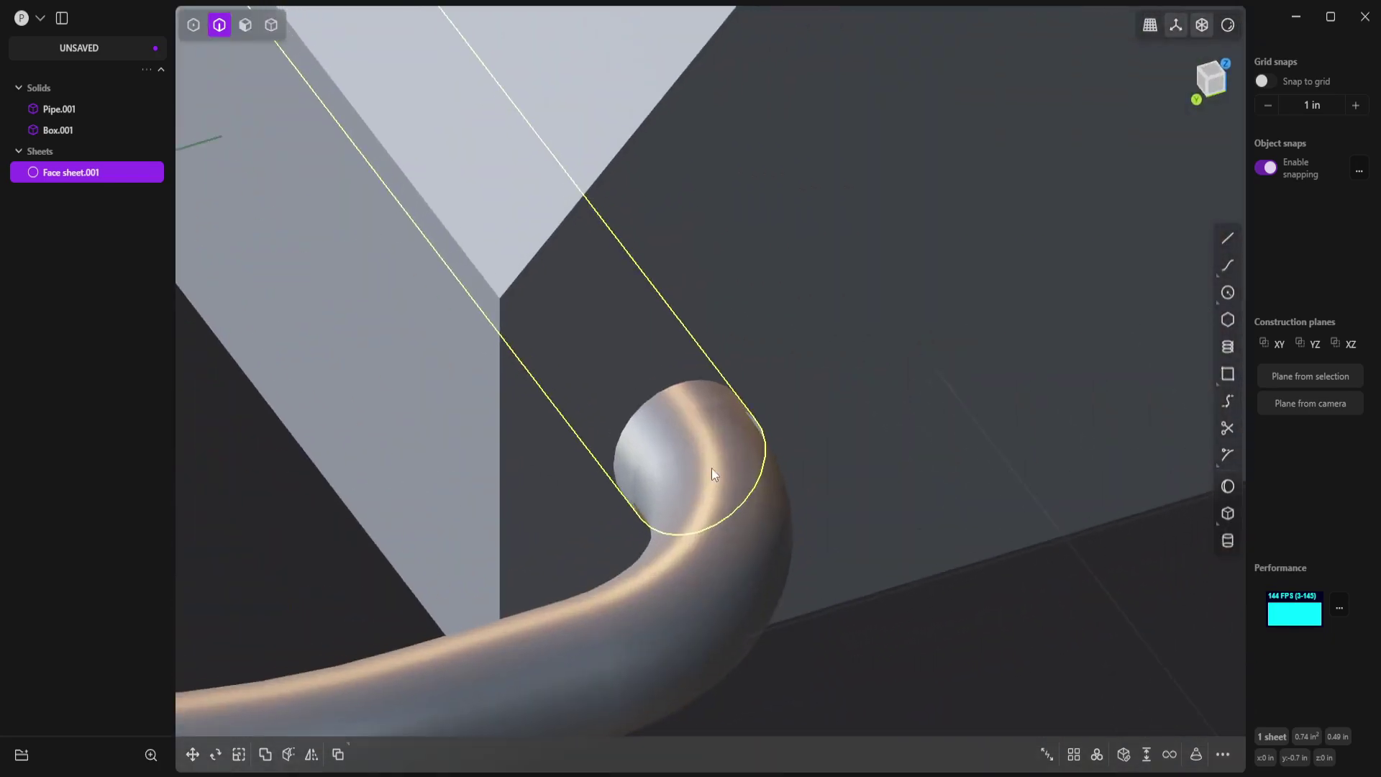
pyautogui.scroll(3, 724, 441)
pyautogui.click(734, 377)
pyautogui.press('e')
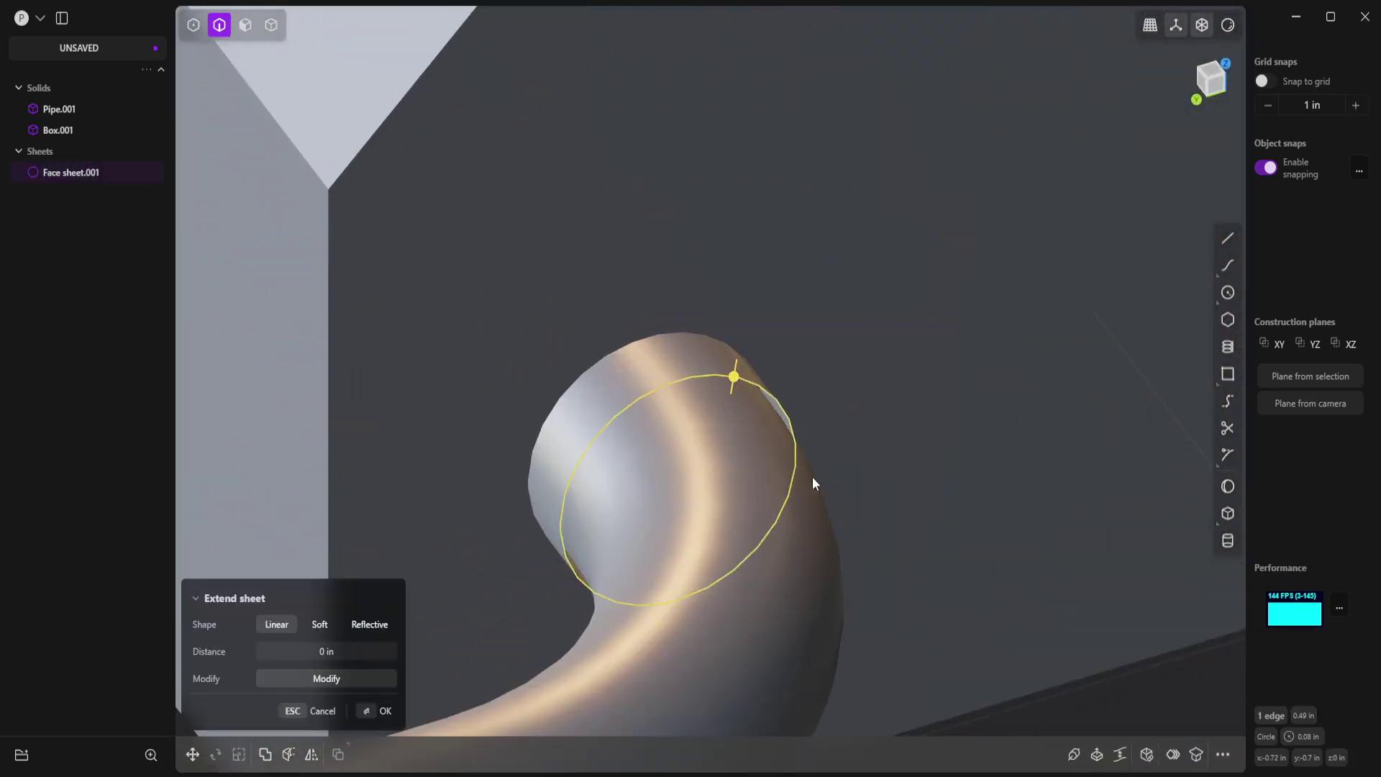
pyautogui.moveTo(813, 476); pyautogui.dragTo(810, 455, button='middle')
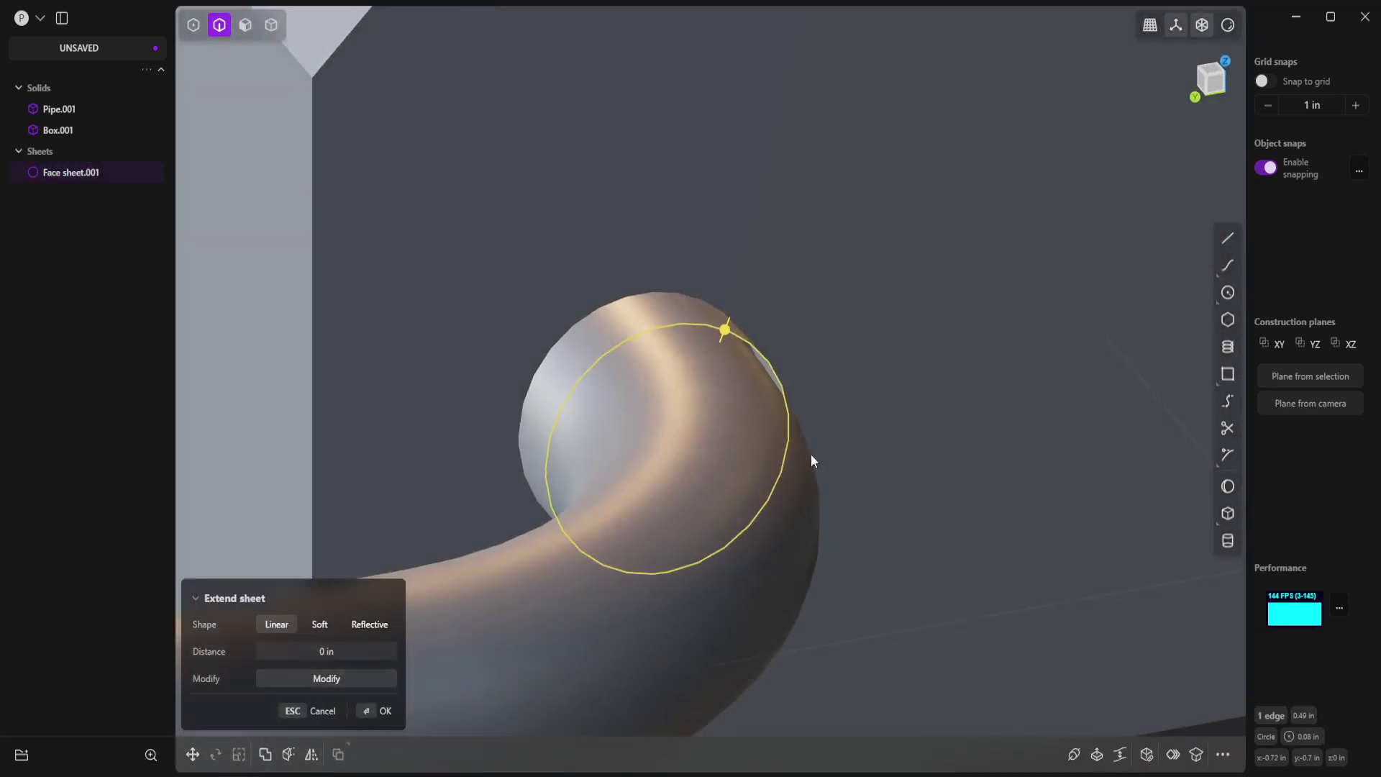
pyautogui.click(1148, 754)
pyautogui.press('Return')
# Try subtracting the capped cylinder from the box with a Boolean difference, and undo the cut
pyautogui.moveTo(907, 515); pyautogui.dragTo(805, 544, button='middle')
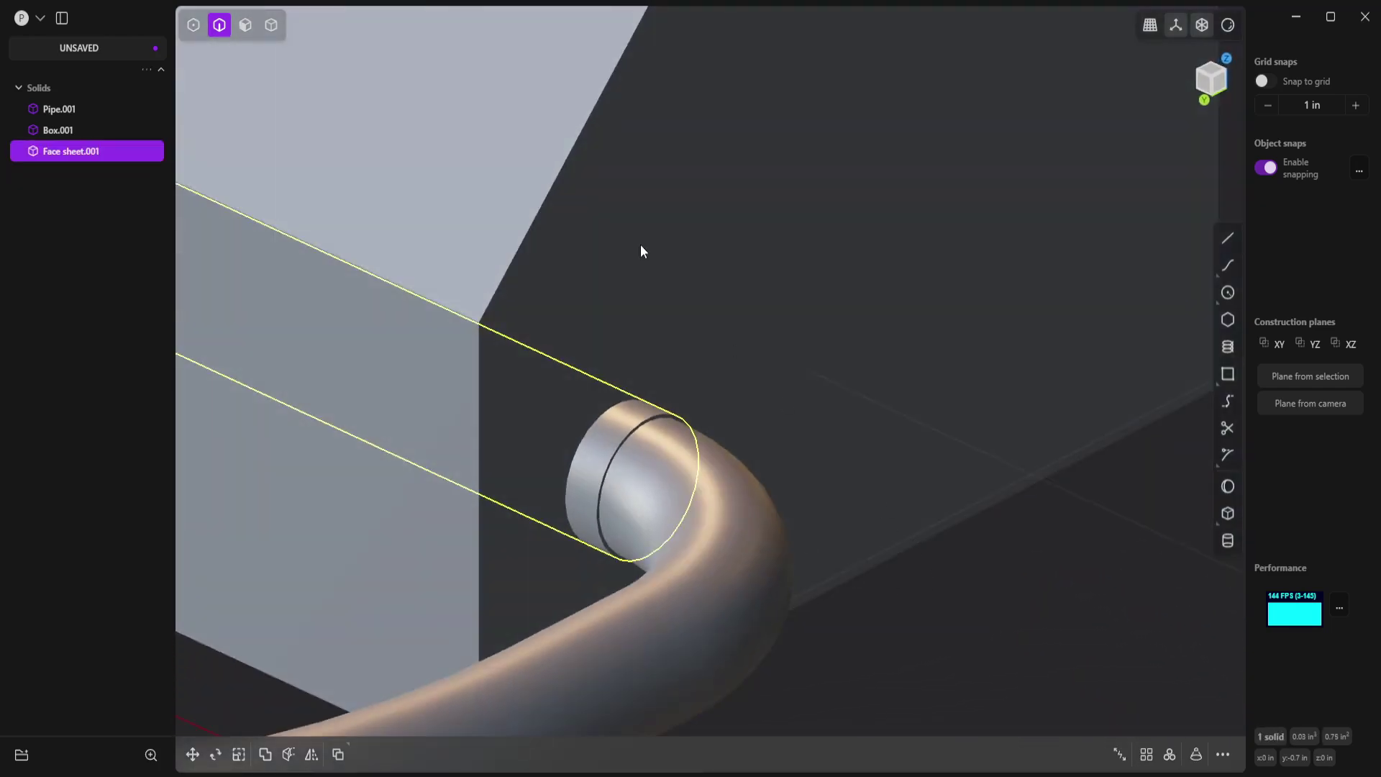
pyautogui.click(271, 27)
pyautogui.click(831, 533)
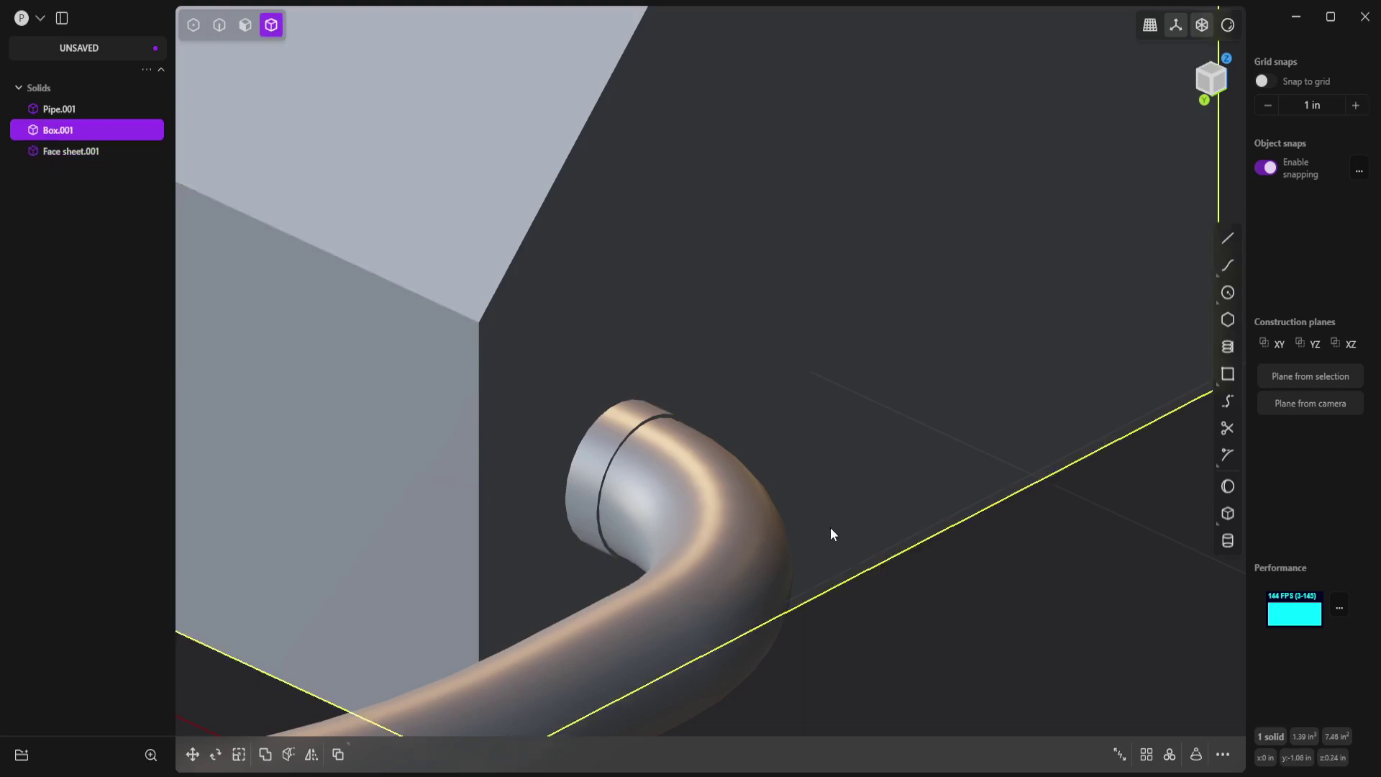
pyautogui.keyDown('shift'); pyautogui.click(639, 425); pyautogui.keyUp('shift')
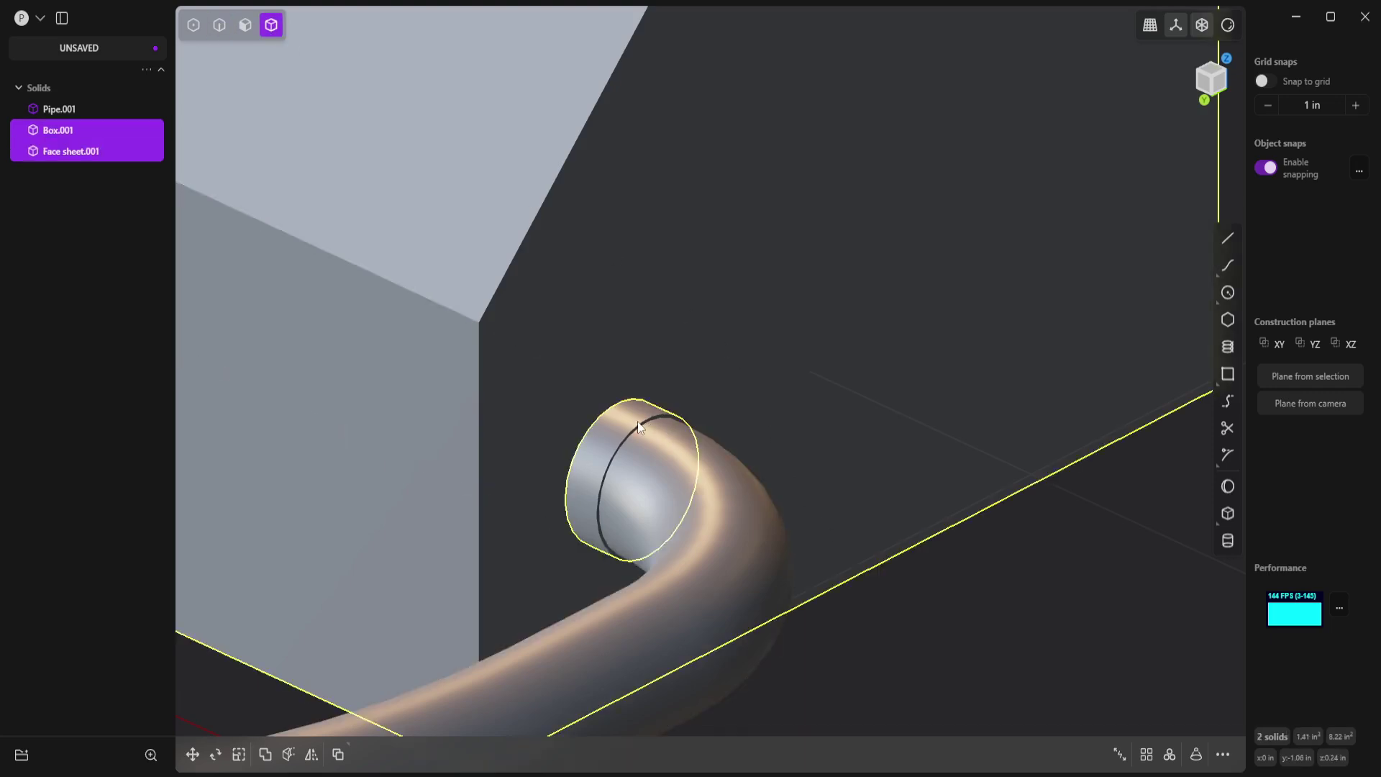
pyautogui.click(265, 755)
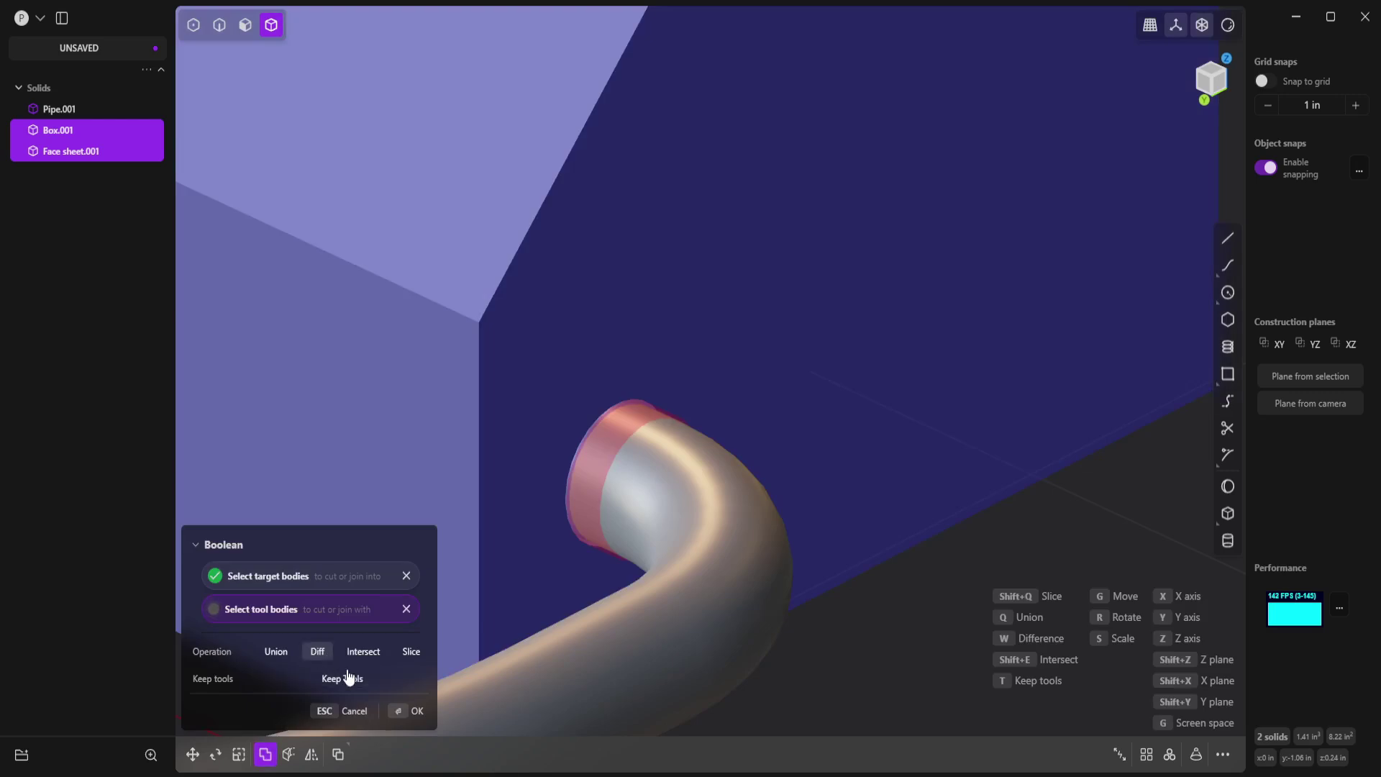
pyautogui.click(417, 711)
pyautogui.moveTo(419, 710); pyautogui.dragTo(565, 520, button='middle')
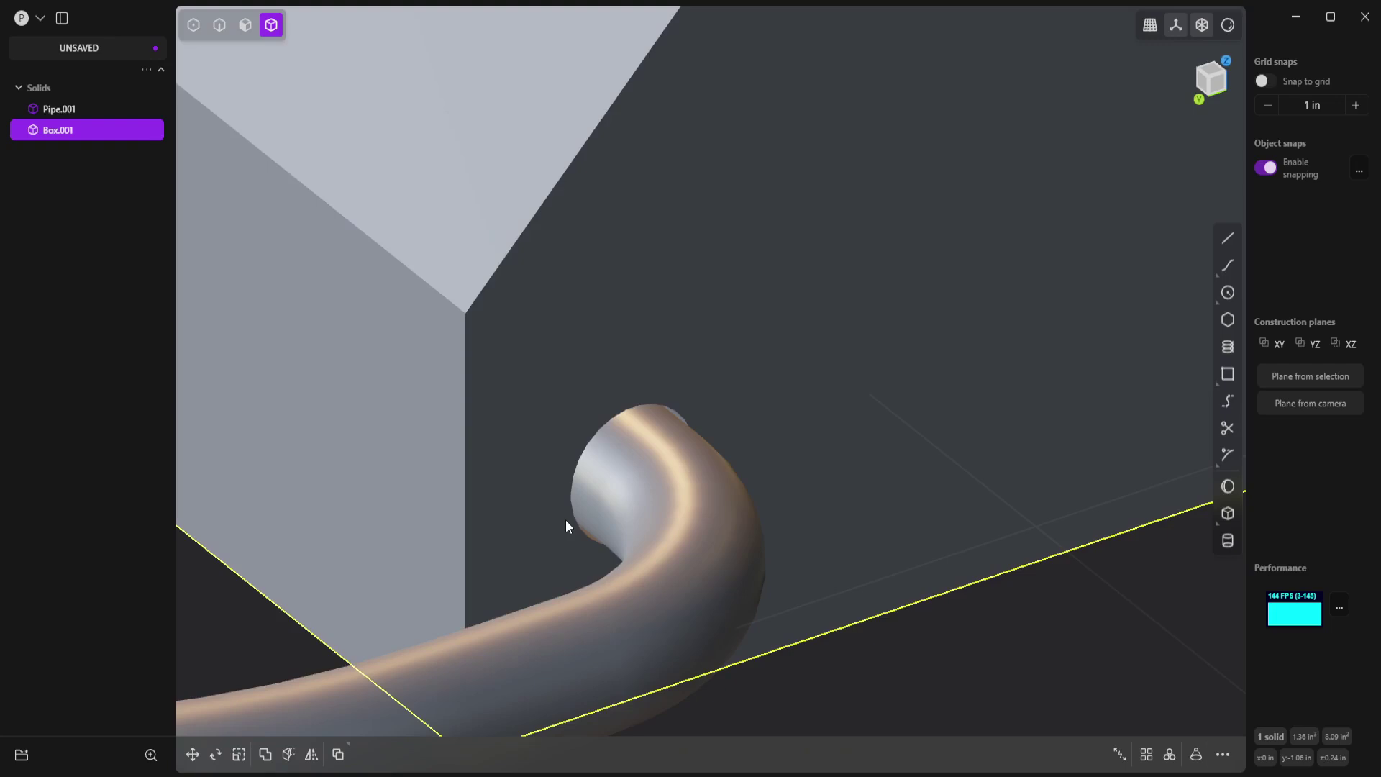
pyautogui.hotkey('ctrl', 'z')
# Subtract the capped cylinder from the box with a Boolean difference to cut the pipe hole
pyautogui.click(944, 610)
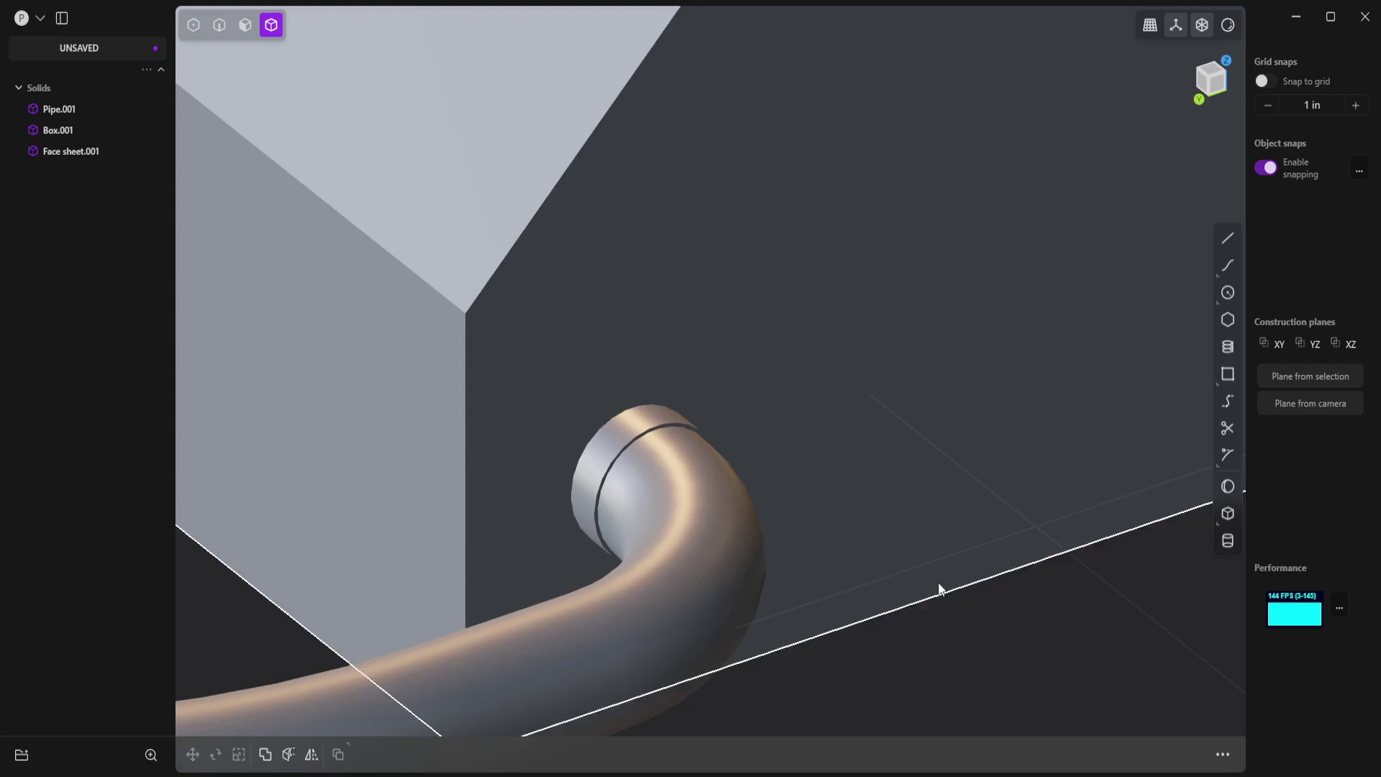
pyautogui.click(932, 594)
pyautogui.keyDown('shift'); pyautogui.click(666, 425); pyautogui.keyUp('shift')
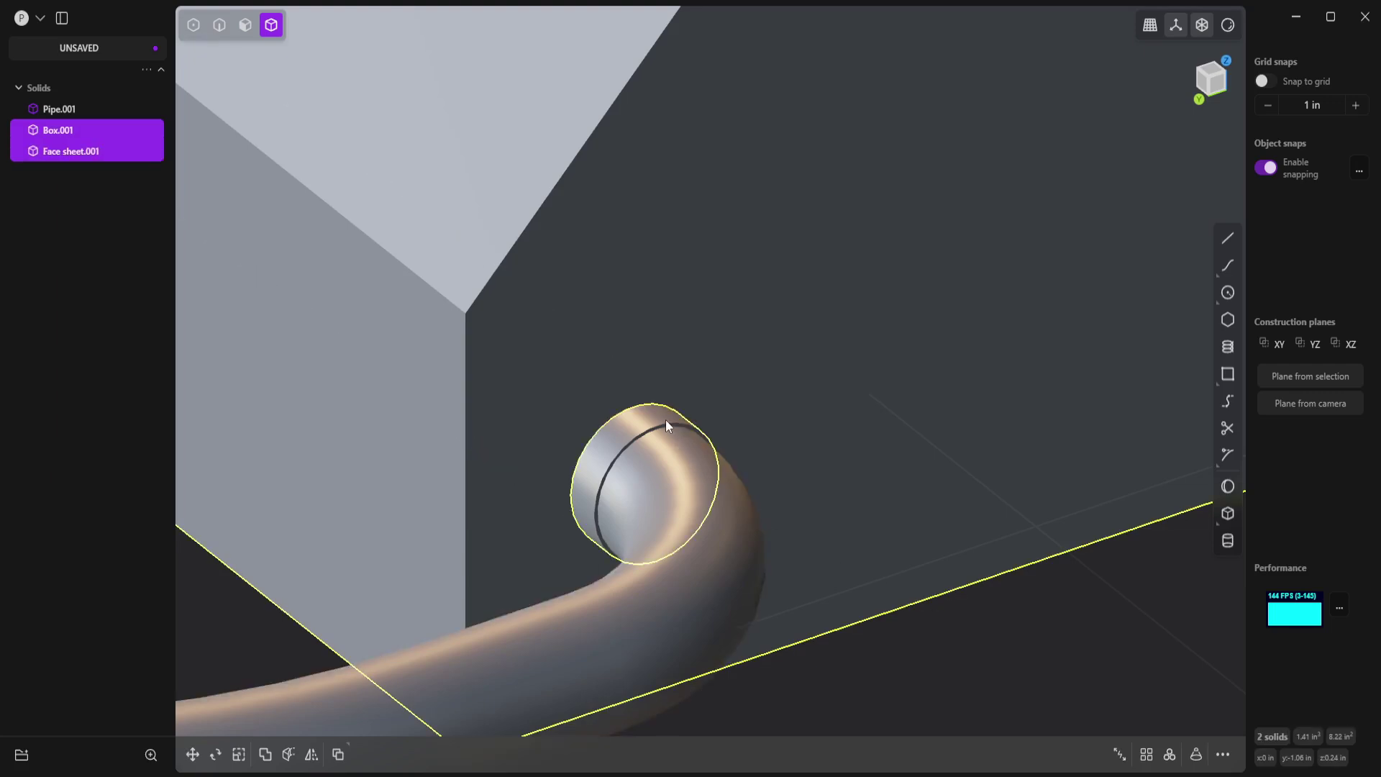
pyautogui.hotkey('shift', 'd')
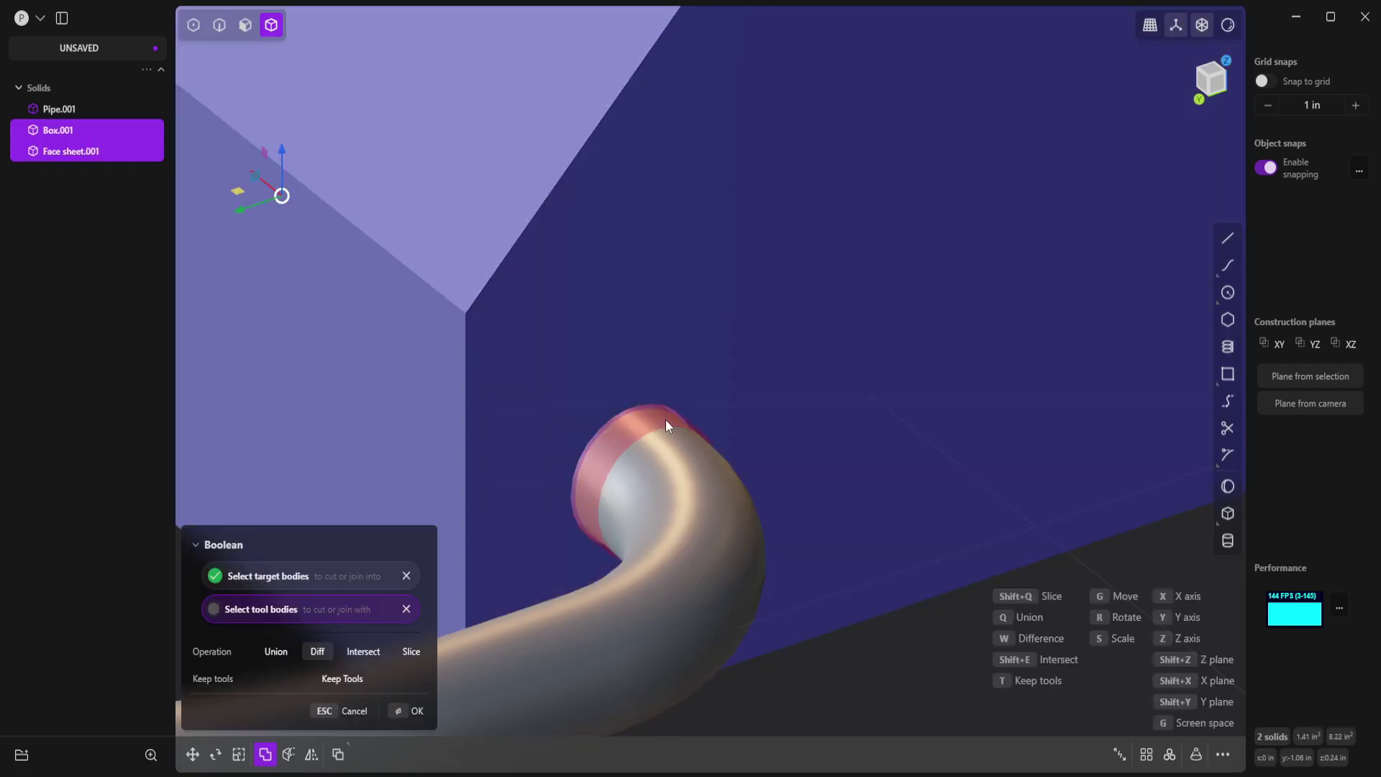
pyautogui.press('Return')
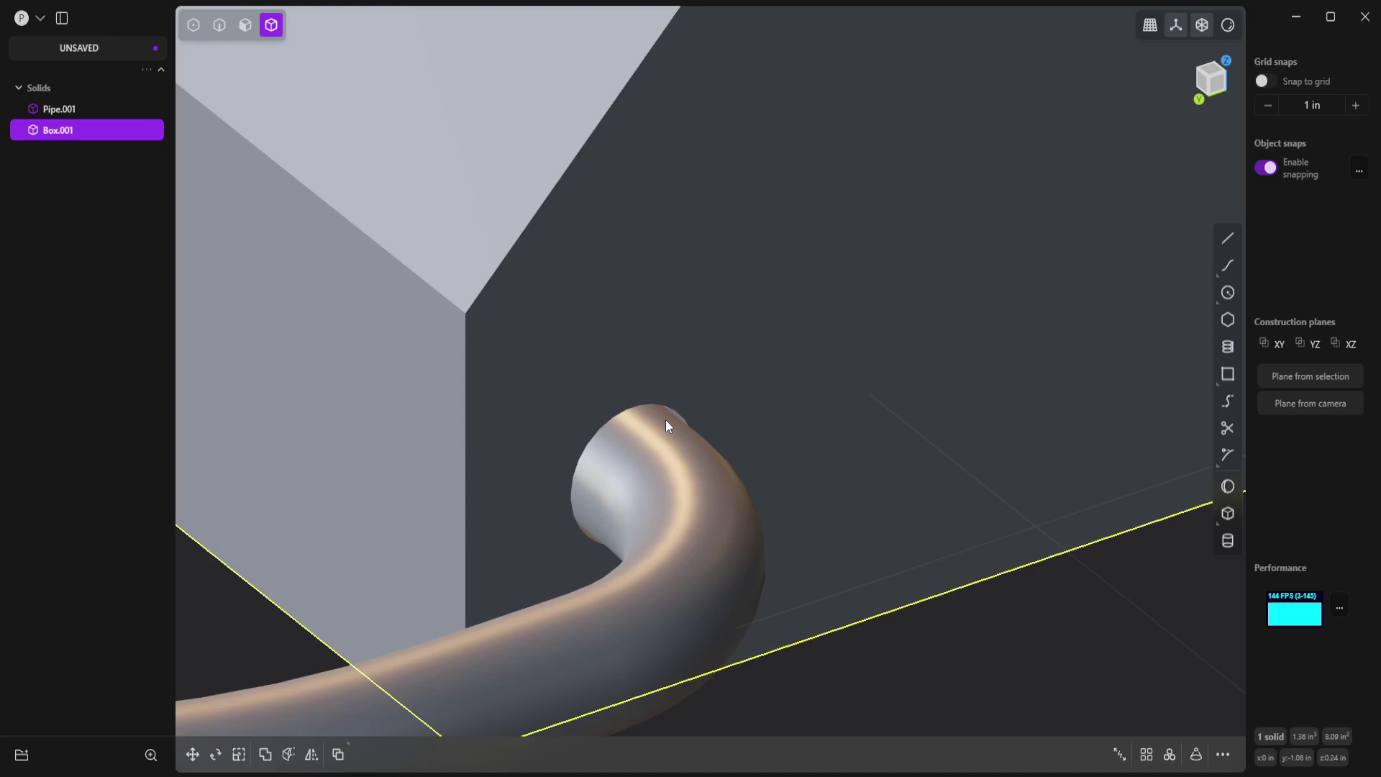
# Chamfer the rims at both ends of the box's pipe hole by about 0.007 in
pyautogui.click(220, 24)
pyautogui.click(666, 404)
pyautogui.press('b')
pyautogui.scroll(-4, 662, 402)
pyautogui.moveTo(615, 435); pyautogui.dragTo(662, 388, button='middle')
pyautogui.scroll(2, 391, 385)
pyautogui.scroll(4, 667, 411)
pyautogui.click(667, 387)
pyautogui.moveTo(663, 388)
pyautogui.mouseDown()
pyautogui.moveTo(637, 377)
pyautogui.moveTo(659, 372)
pyautogui.mouseUp()
pyautogui.scroll(-5, 563, 454)
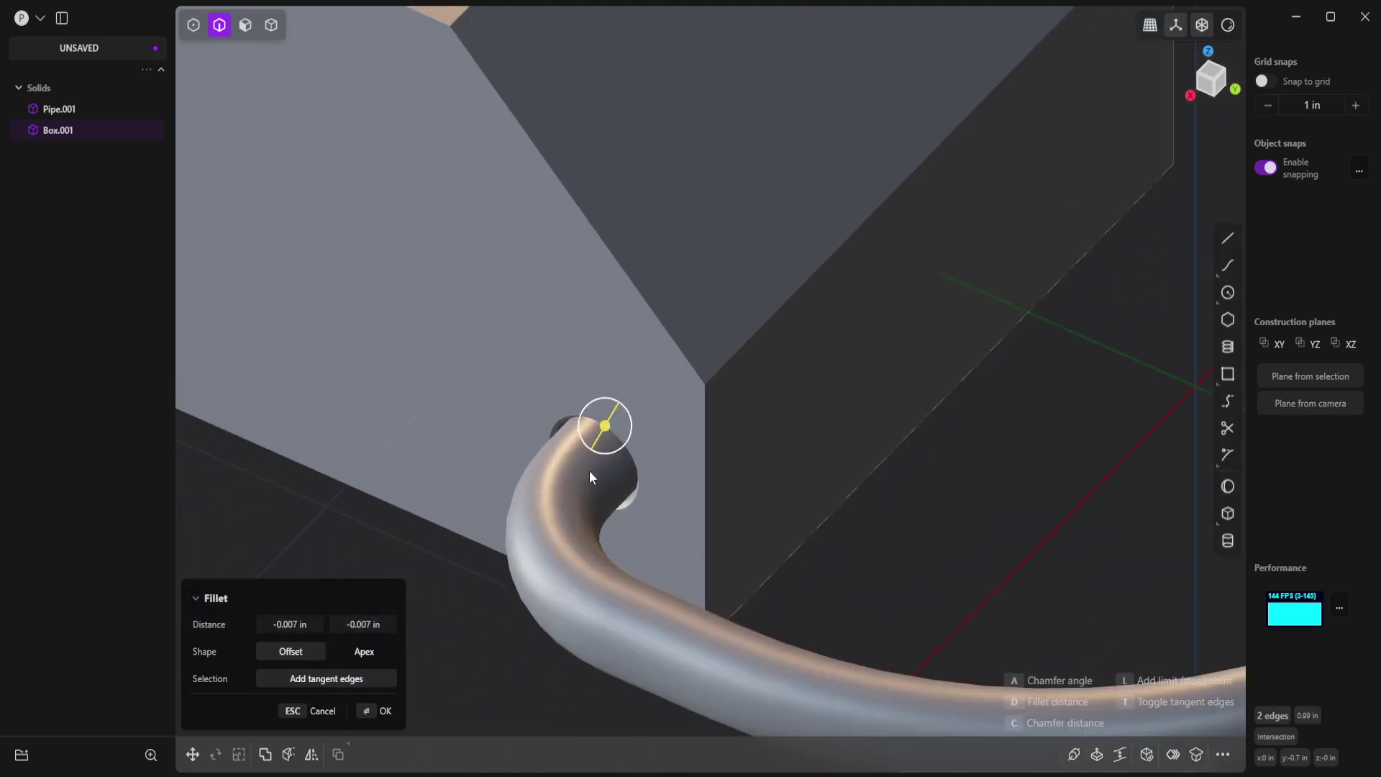
pyautogui.keyDown('shift'); pyautogui.moveTo(742, 317); pyautogui.dragTo(835, 436, button='middle'); pyautogui.keyUp('shift')
pyautogui.press('Return')
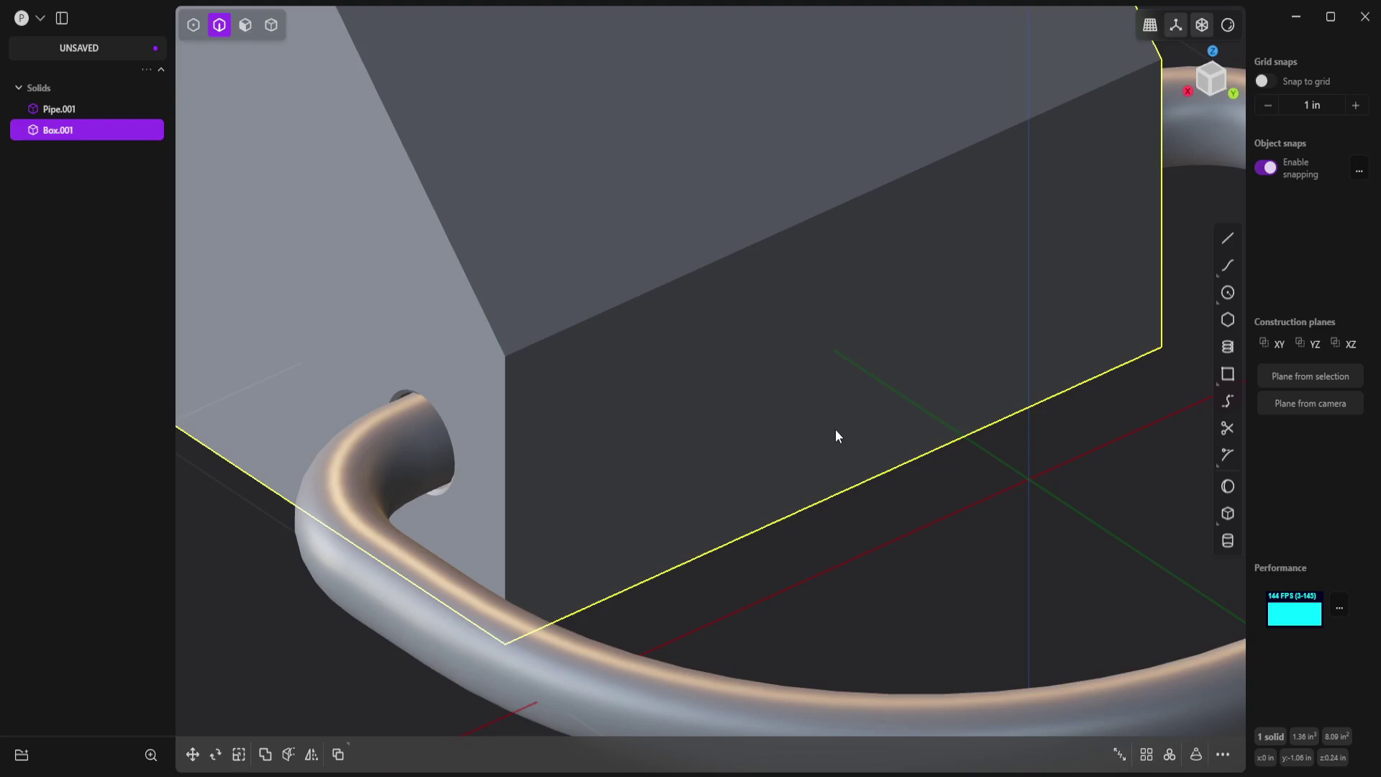
# Begin rotating the solid pipe ring, placing the rotation pivot at the pipe's centre where it enters the box's hole
pyautogui.click(276, 33)
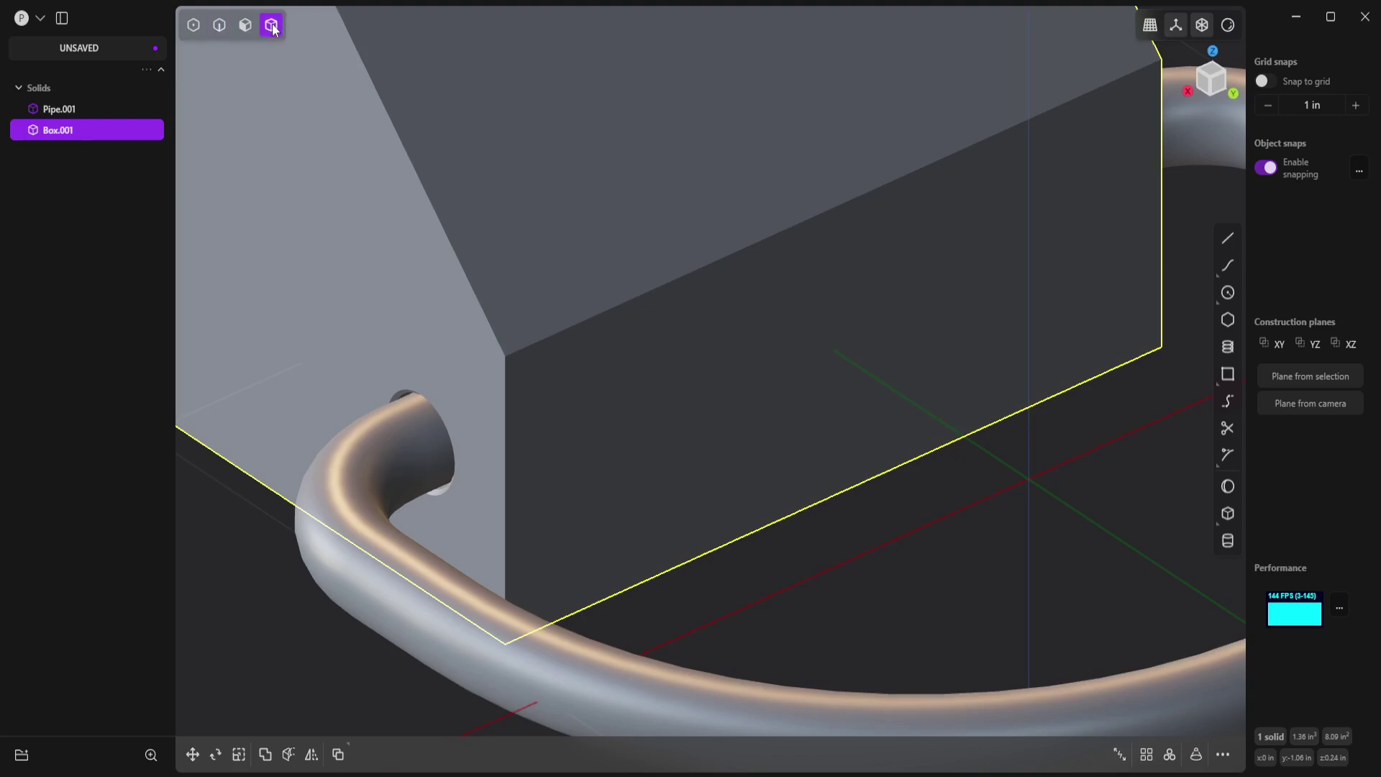
pyautogui.click(402, 630)
pyautogui.press('r')
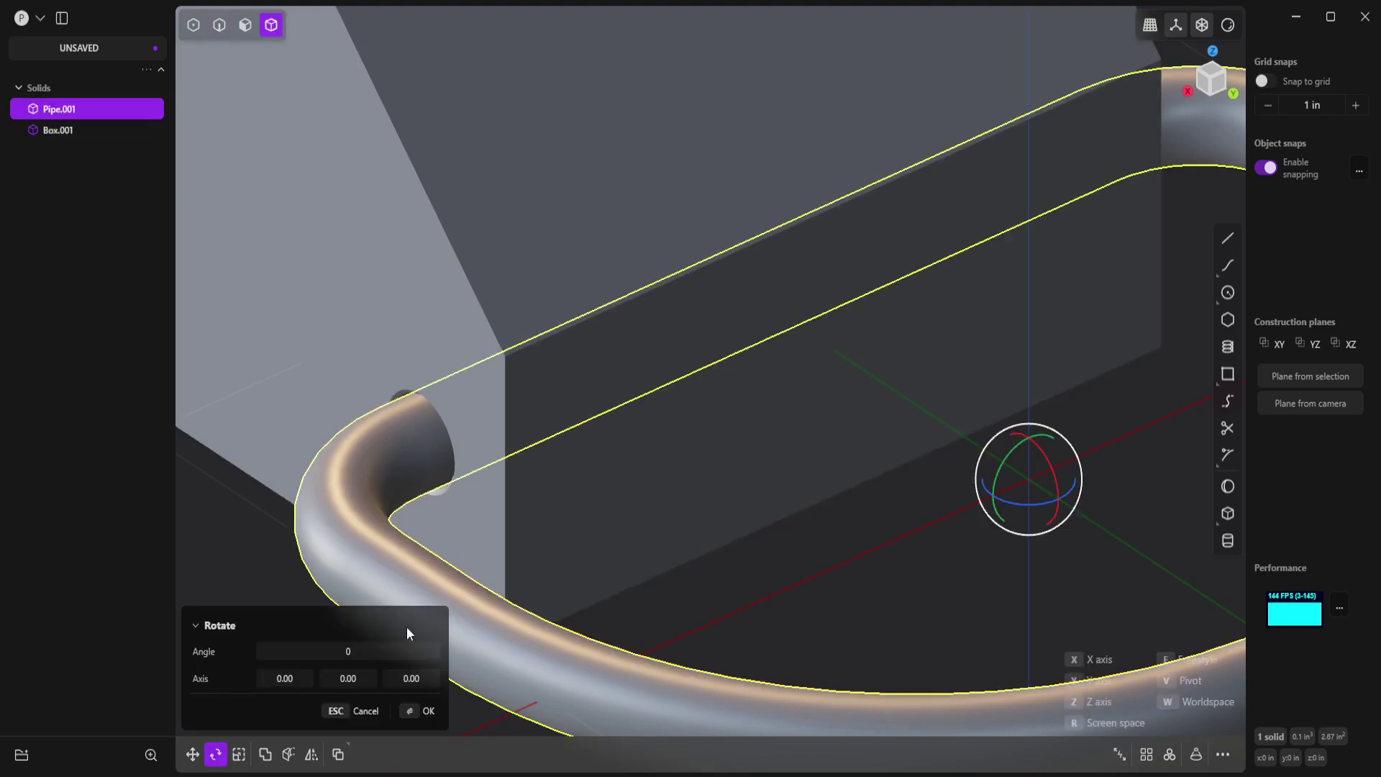
pyautogui.keyDown('shift'); pyautogui.moveTo(454, 551); pyautogui.dragTo(496, 455, button='middle'); pyautogui.keyUp('shift')
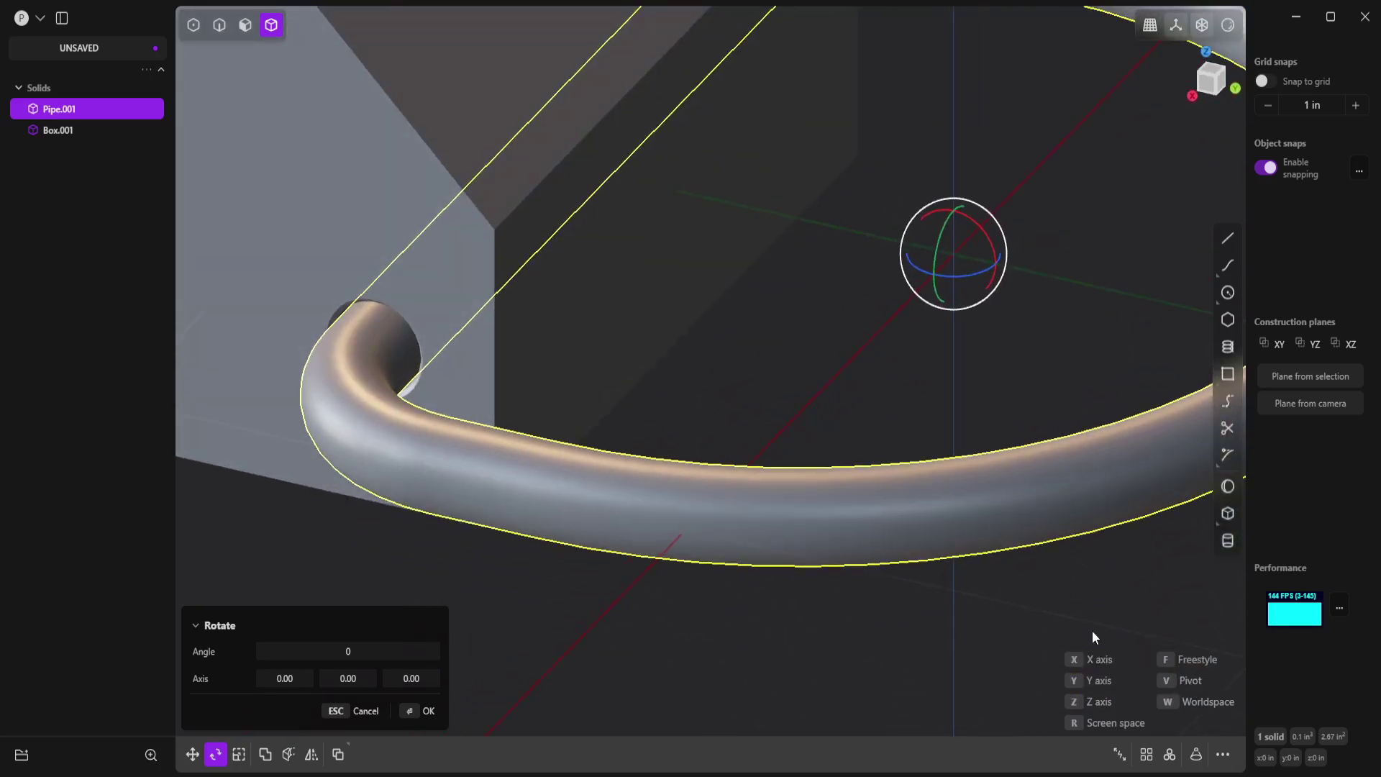
pyautogui.moveTo(648, 414); pyautogui.dragTo(663, 400, button='middle')
pyautogui.press('v')
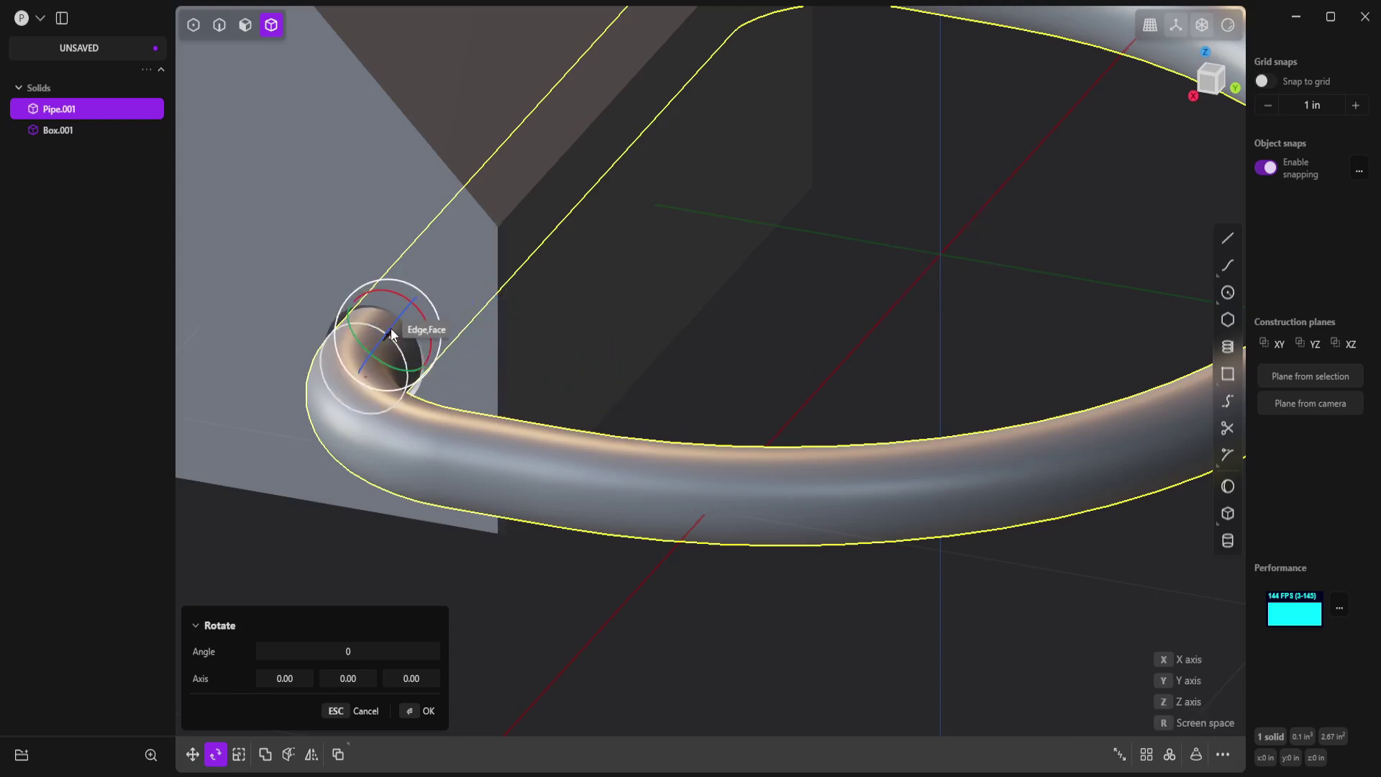
pyautogui.moveTo(370, 359); pyautogui.dragTo(401, 333, button='middle')
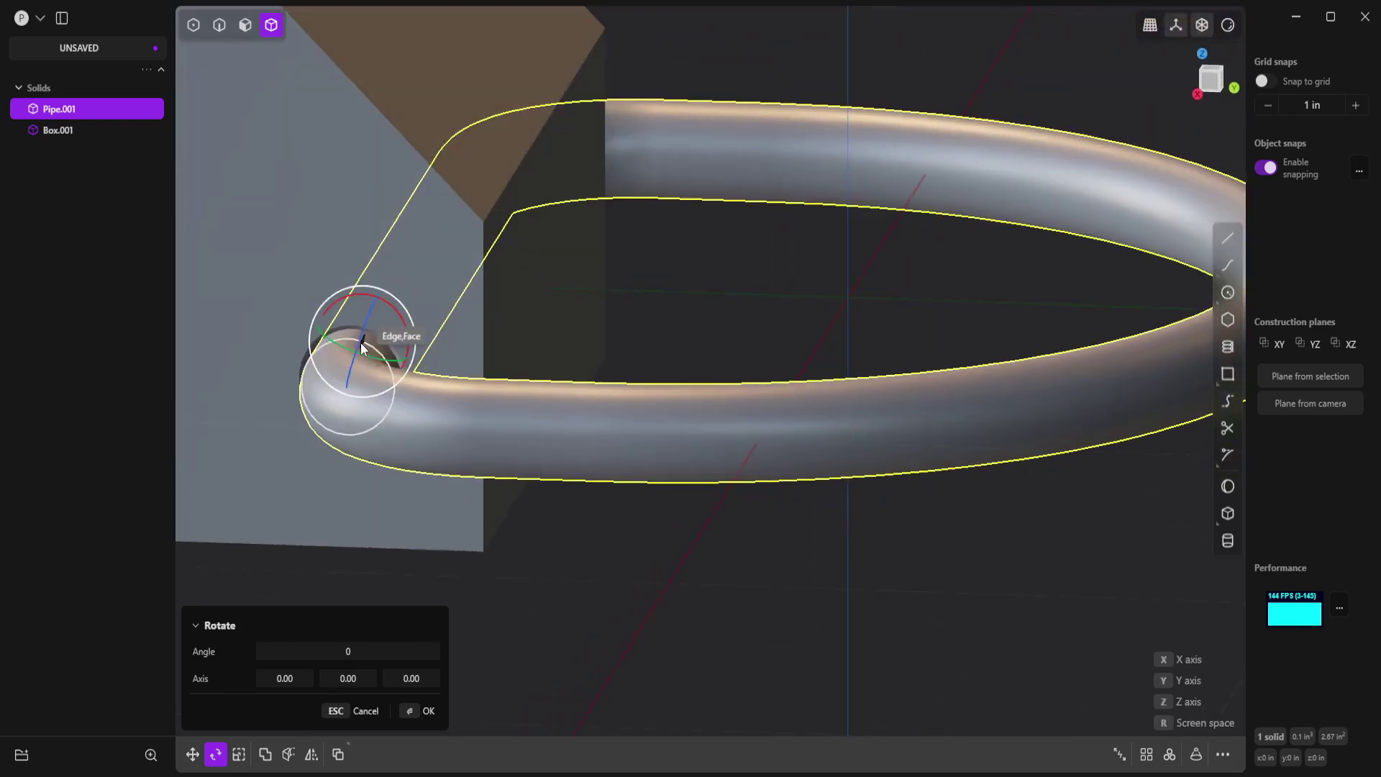
pyautogui.click(347, 391)
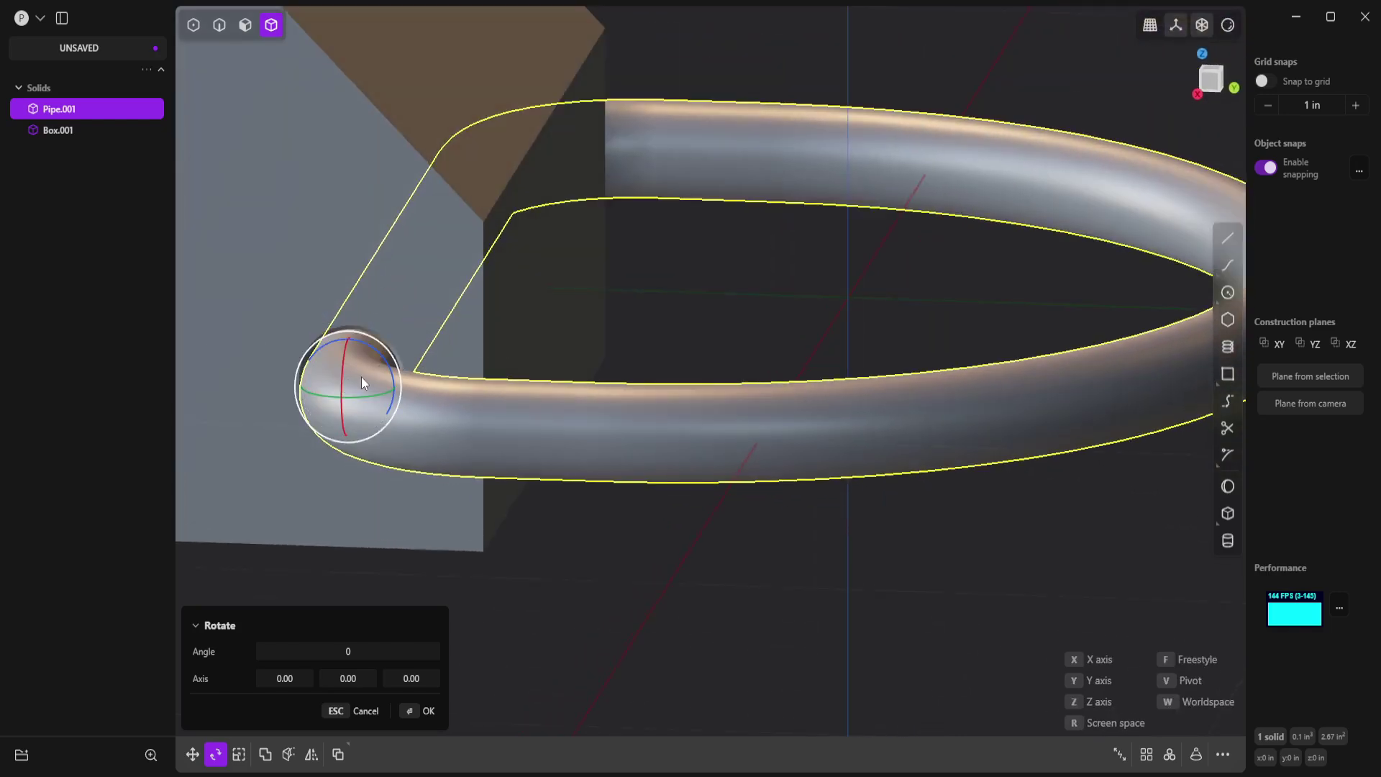
# Rotate the pipe ring 90 degrees about the negative X axis so that it hangs down from the box
pyautogui.moveTo(378, 355); pyautogui.dragTo(383, 417)
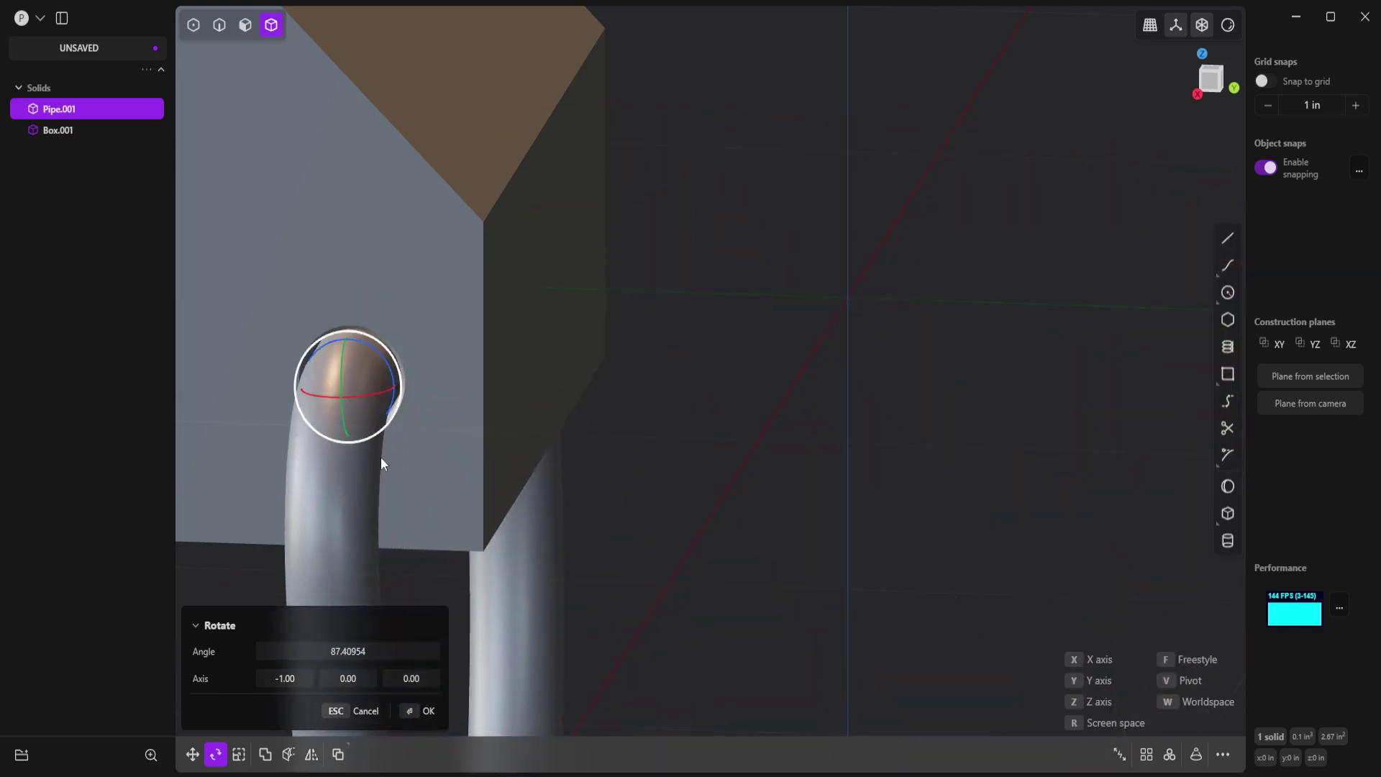
pyautogui.click(346, 653)
pyautogui.write('90')
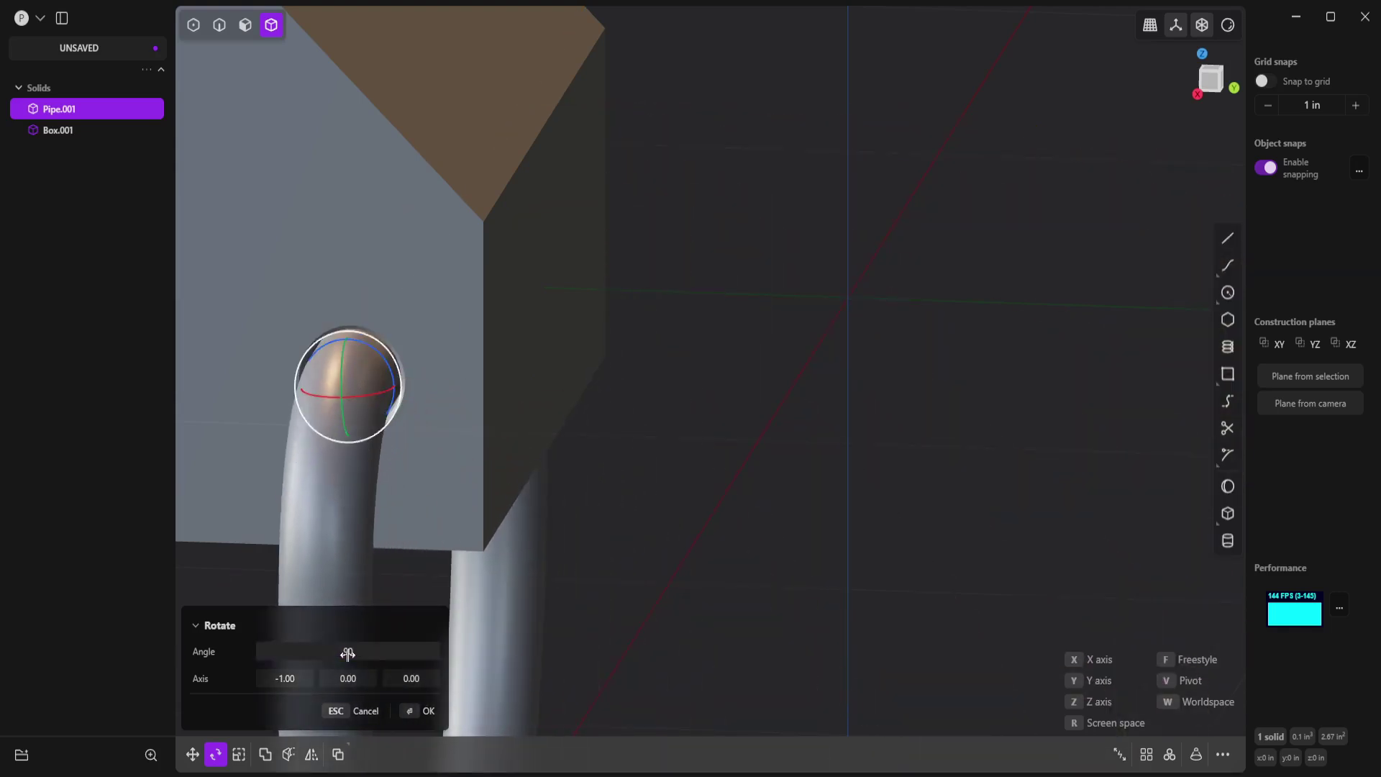
pyautogui.press('Return')
pyautogui.moveTo(475, 378); pyautogui.dragTo(633, 442, button='middle')
pyautogui.press('Return')
pyautogui.click(899, 564)
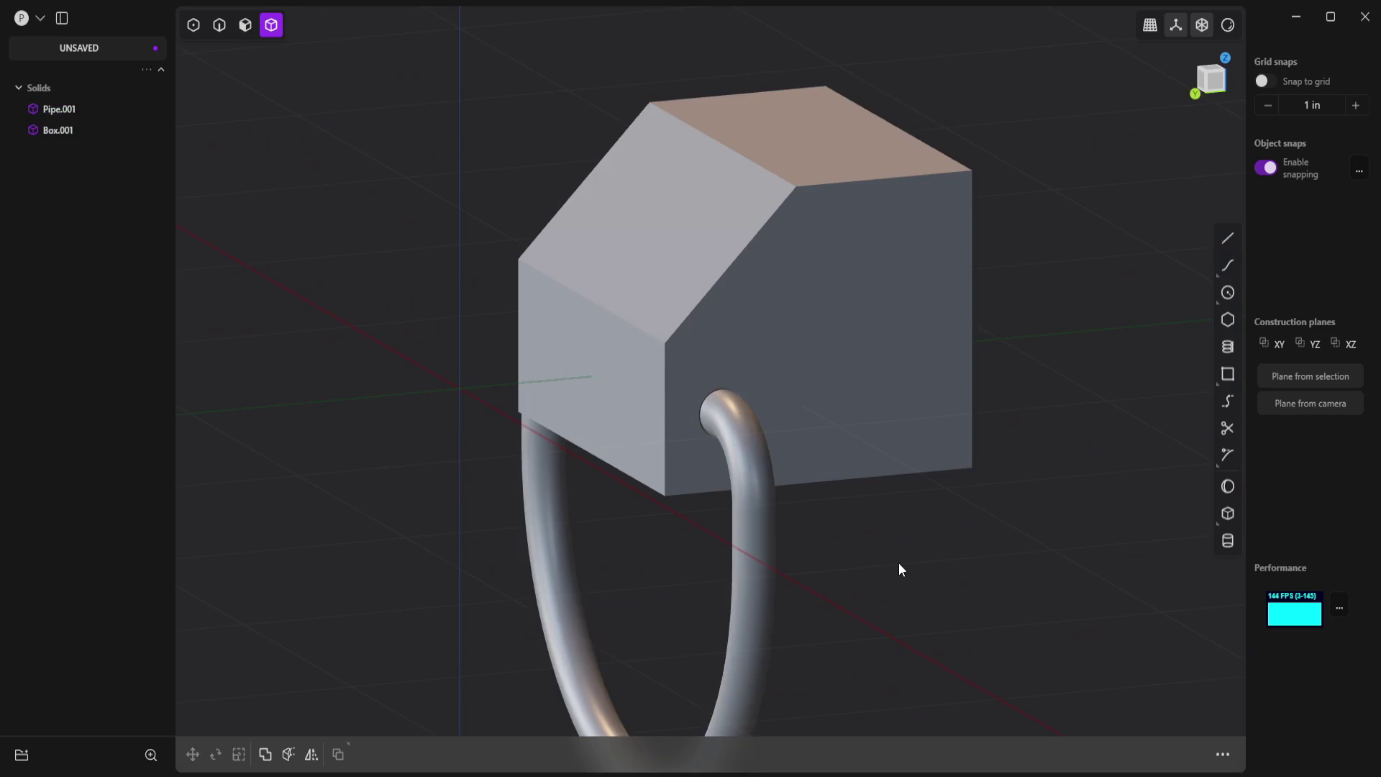
pyautogui.moveTo(899, 564); pyautogui.dragTo(879, 473, button='middle')
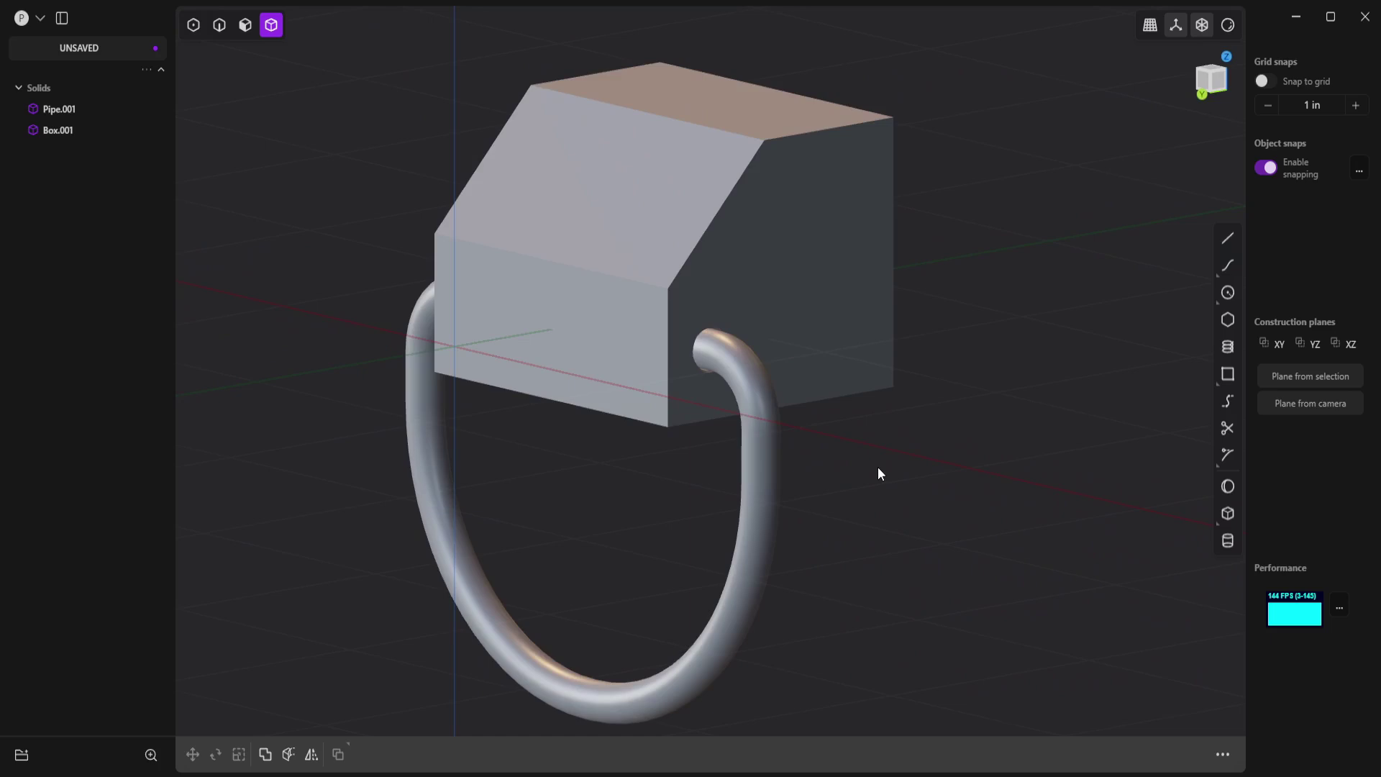